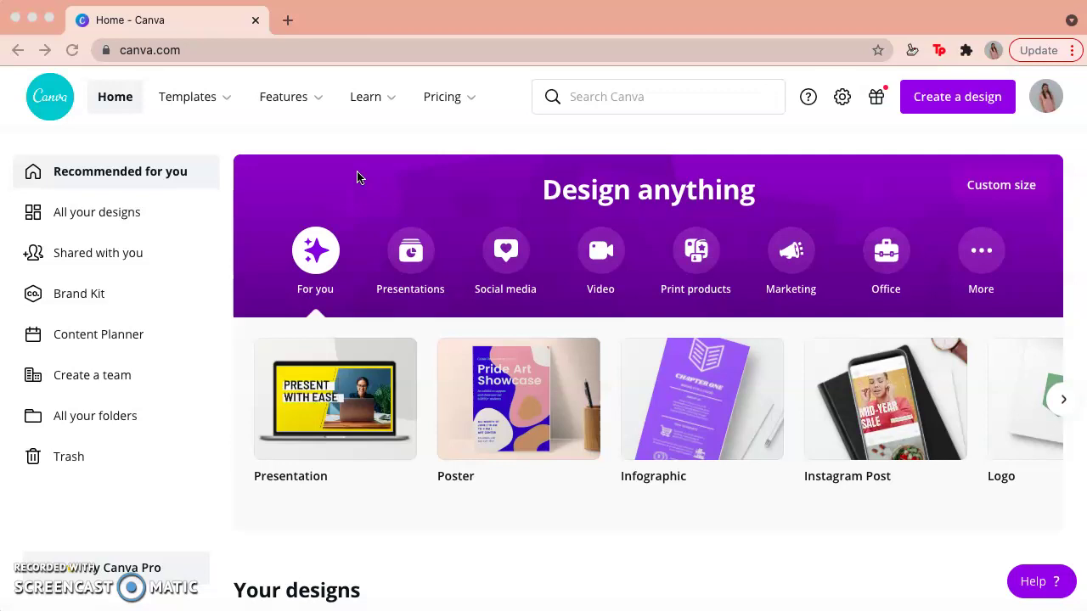
Step: Choose the Marketing category in the Design anything banner to list Poster, Logo, Flyer and Business Card
{"action": "left_click", "coordinate": [378, 179]}
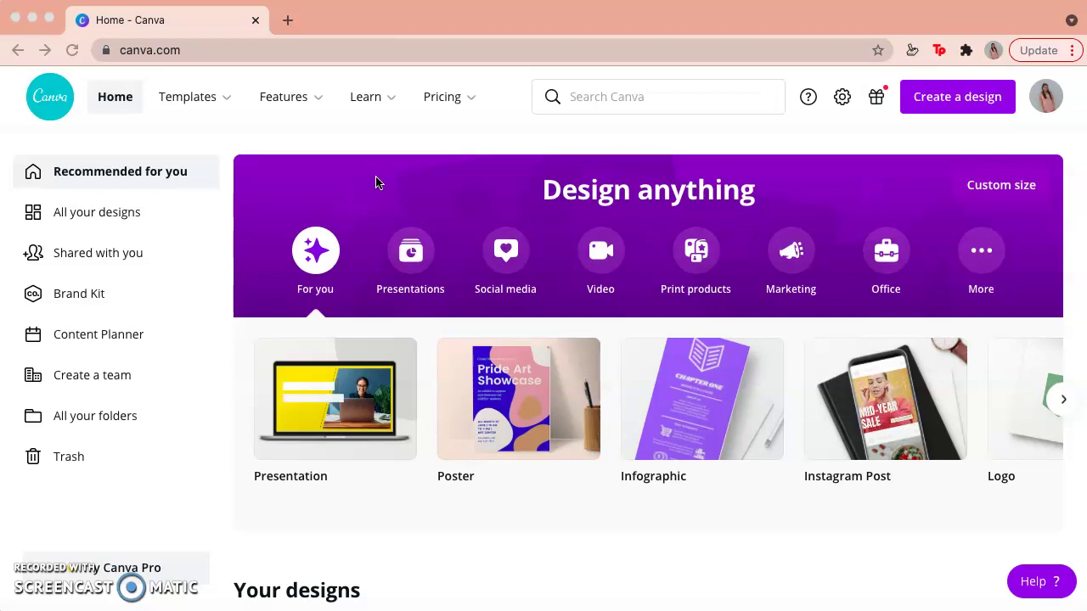
{"action": "mouse_move", "coordinate": [378, 183]}
{"action": "left_mouse_down"}
{"action": "mouse_move", "coordinate": [431, 195]}
{"action": "mouse_move", "coordinate": [407, 218]}
{"action": "mouse_move", "coordinate": [359, 194]}
{"action": "mouse_move", "coordinate": [332, 199]}
{"action": "mouse_move", "coordinate": [322, 172]}
{"action": "mouse_move", "coordinate": [344, 184]}
{"action": "mouse_move", "coordinate": [365, 177]}
{"action": "mouse_move", "coordinate": [366, 210]}
{"action": "left_mouse_up"}
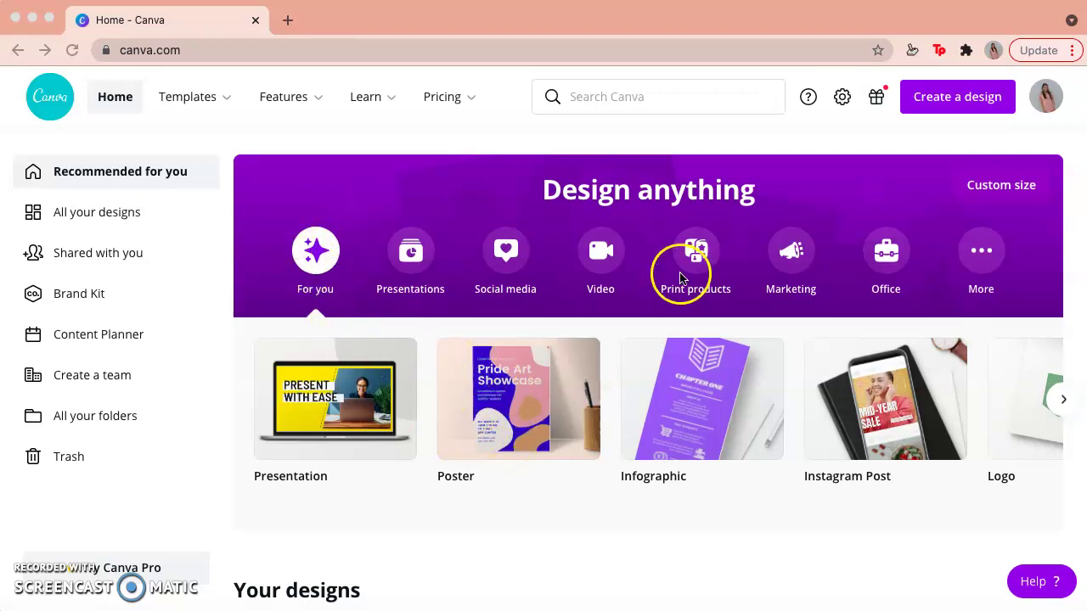
Step: Create a new blank Poster (US) design and scroll the templates down to Event Poster
{"action": "left_click", "coordinate": [779, 252]}
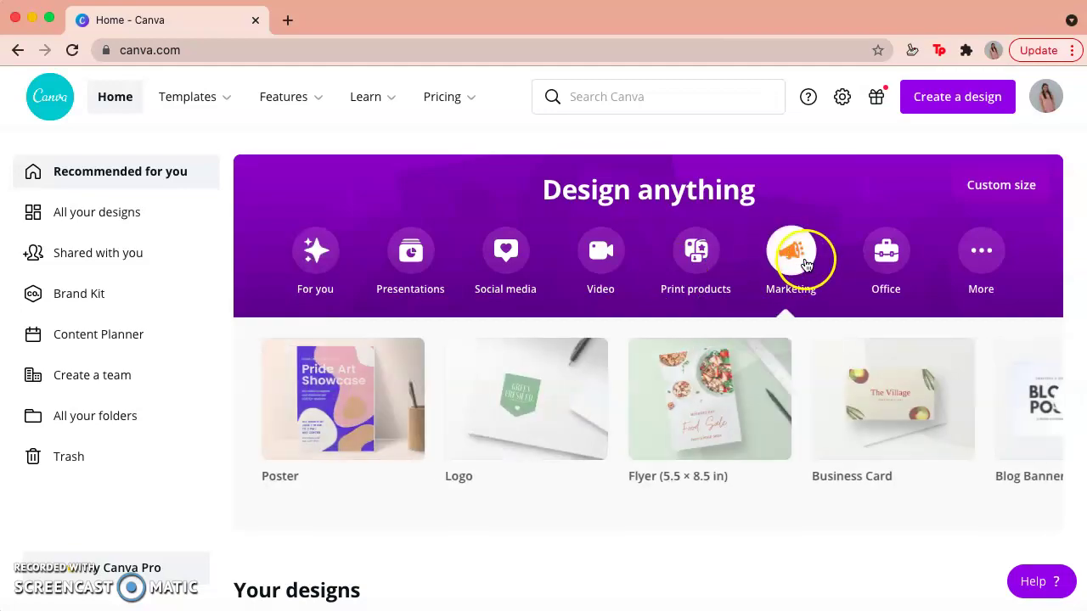
{"action": "left_click", "coordinate": [321, 401]}
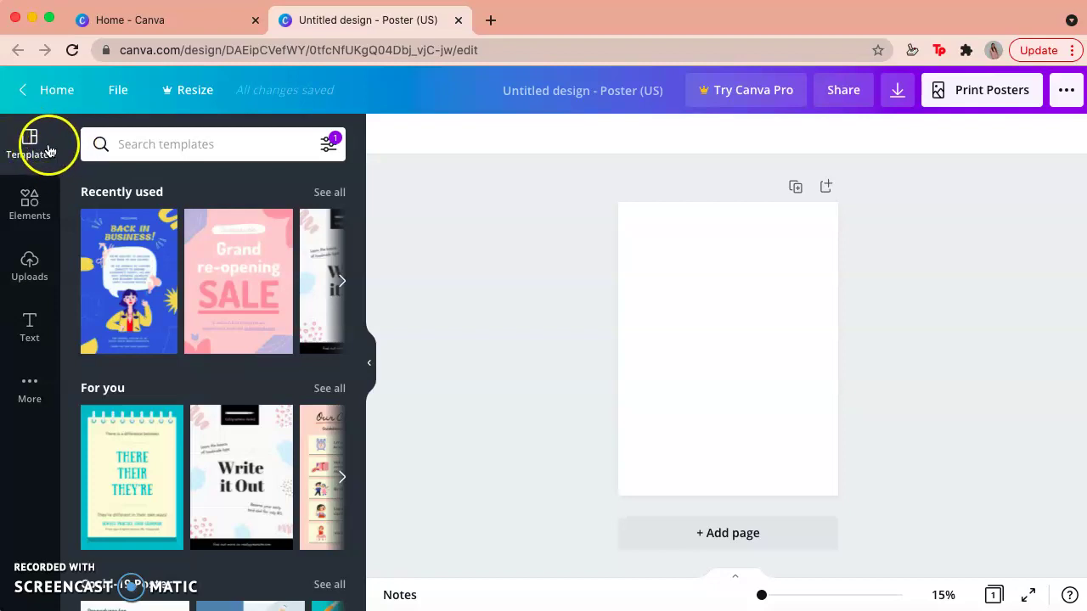
{"action": "scroll", "coordinate": [196, 304], "scroll_direction": "down", "scroll_amount": 1}
{"action": "scroll", "coordinate": [196, 304], "scroll_direction": "up", "scroll_amount": 1}
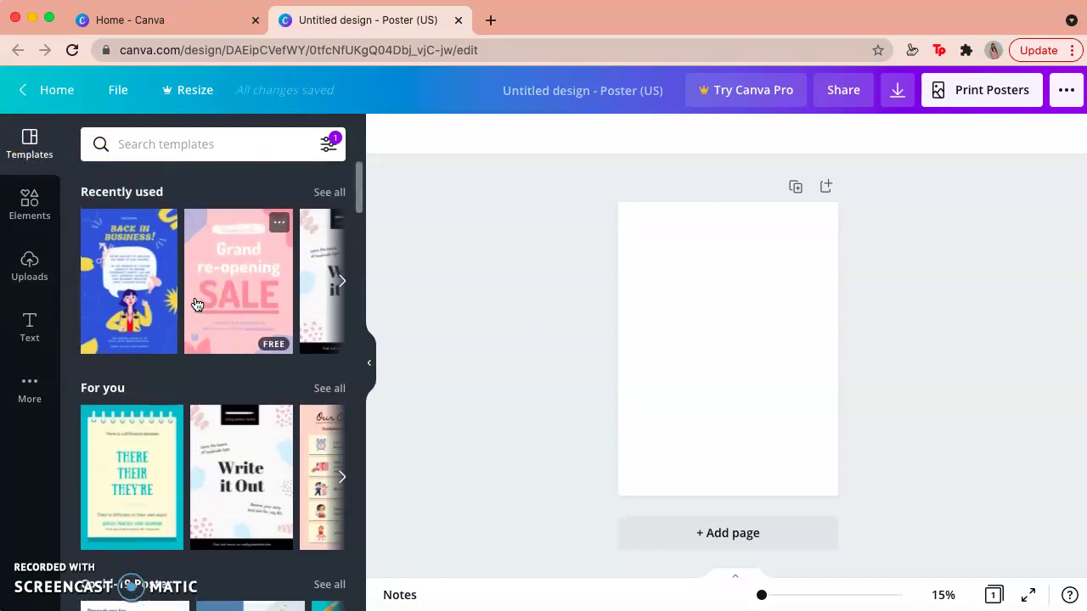
{"action": "scroll", "coordinate": [196, 304], "scroll_direction": "down", "scroll_amount": 5}
{"action": "scroll", "coordinate": [196, 304], "scroll_direction": "down", "scroll_amount": 1}
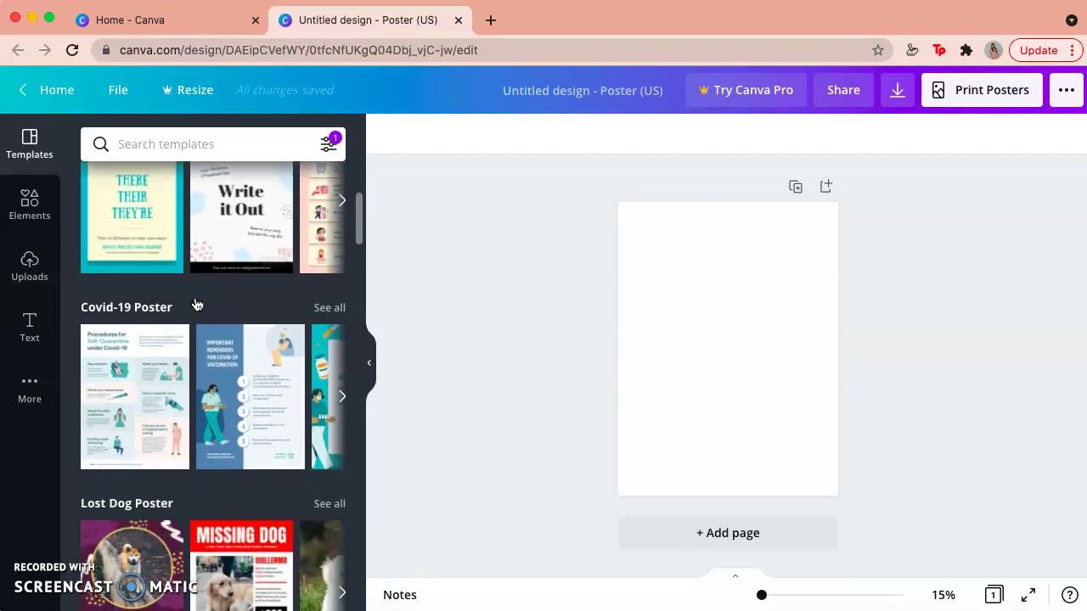
{"action": "scroll", "coordinate": [194, 306], "scroll_direction": "up", "scroll_amount": 6}
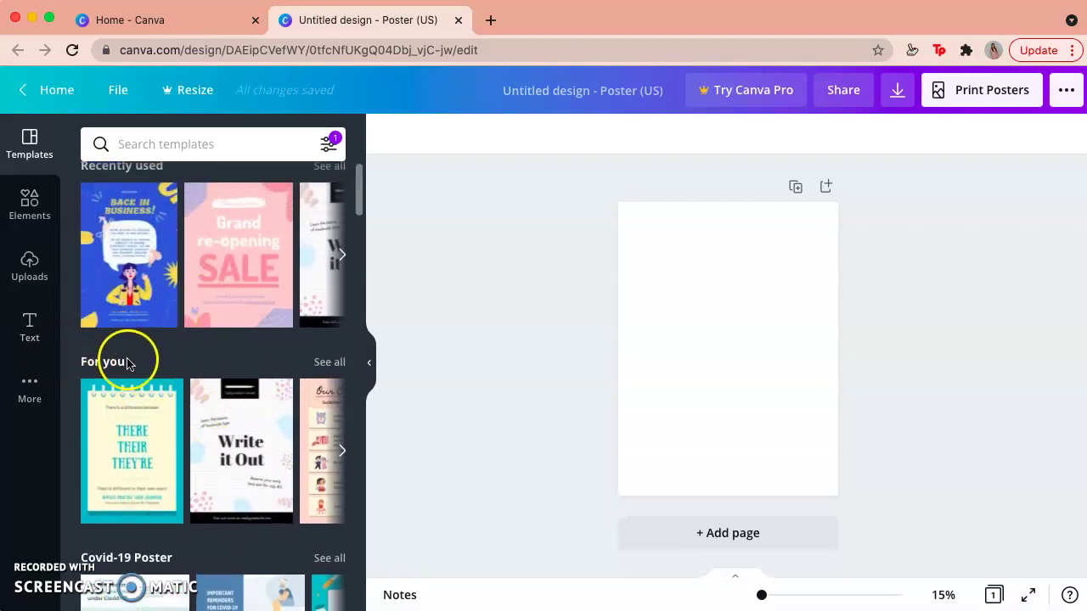
{"action": "scroll", "coordinate": [144, 371], "scroll_direction": "down", "scroll_amount": 6}
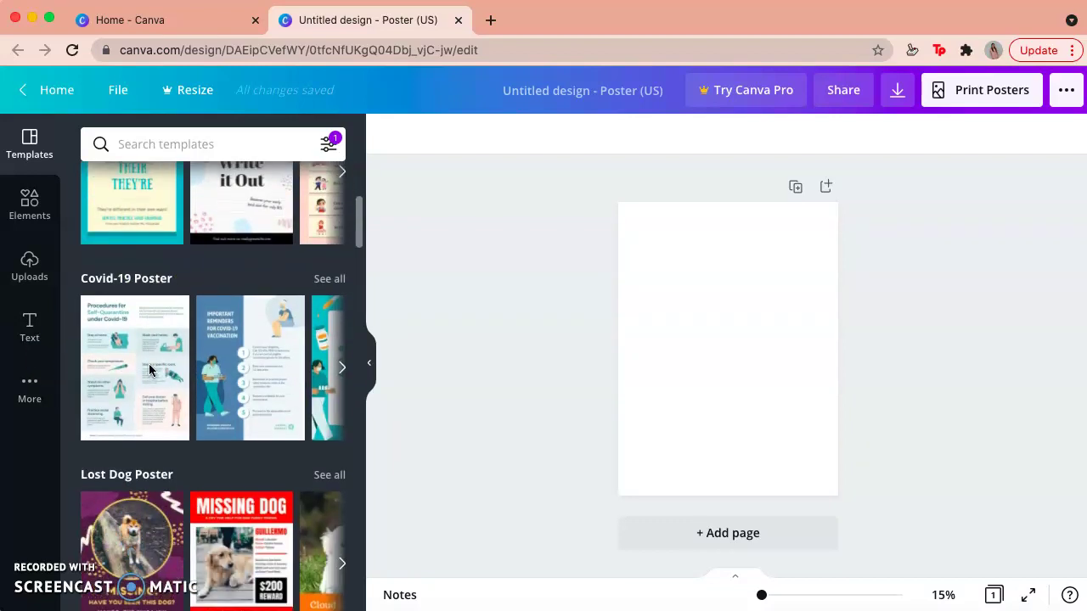
{"action": "scroll", "coordinate": [128, 433], "scroll_direction": "down", "scroll_amount": 5}
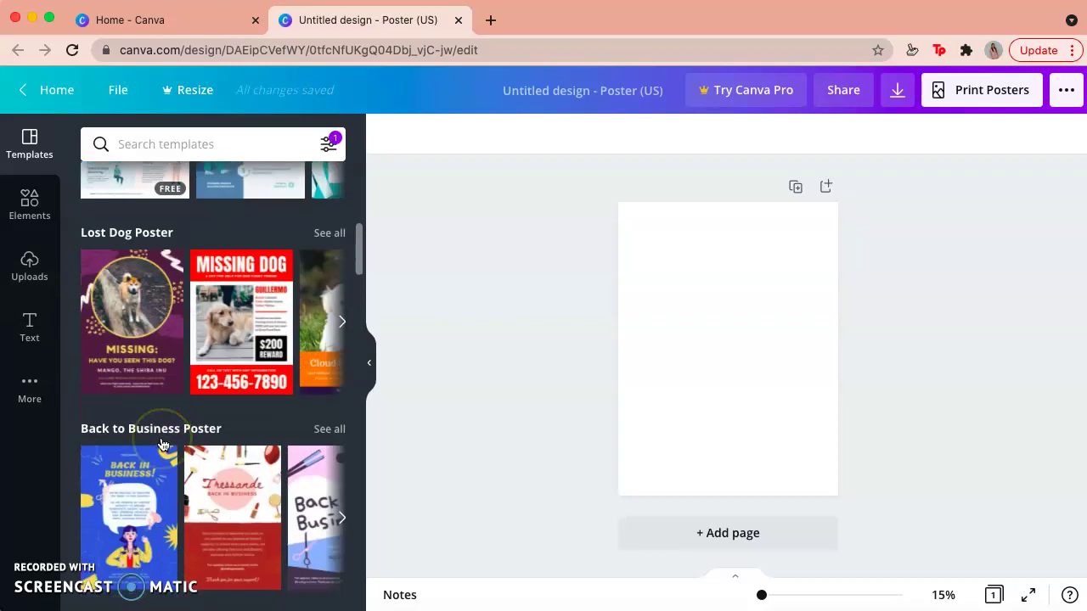
{"action": "scroll", "coordinate": [212, 456], "scroll_direction": "down", "scroll_amount": 4}
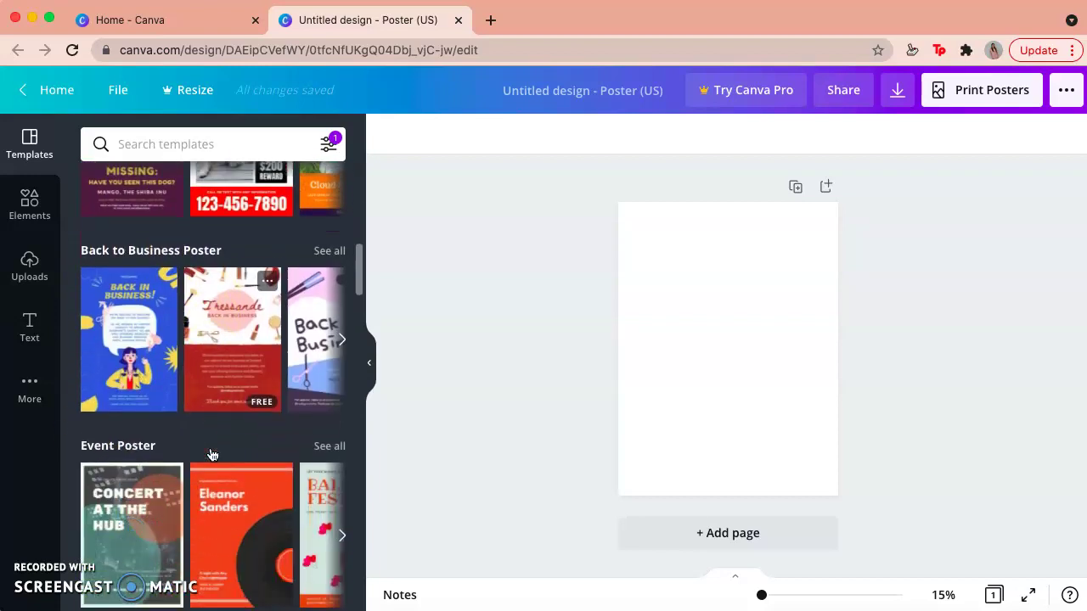
{"action": "scroll", "coordinate": [213, 456], "scroll_direction": "down", "scroll_amount": 1}
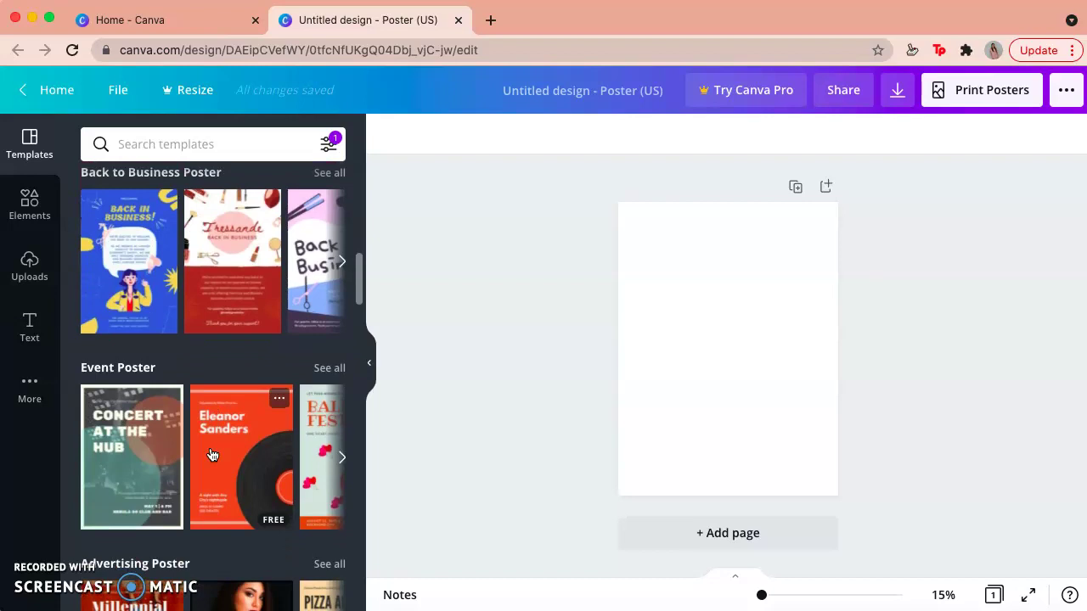
Step: Apply the Concert at the Hub template and retype its heading as 'CLIMATE C'
{"action": "left_click", "coordinate": [136, 459]}
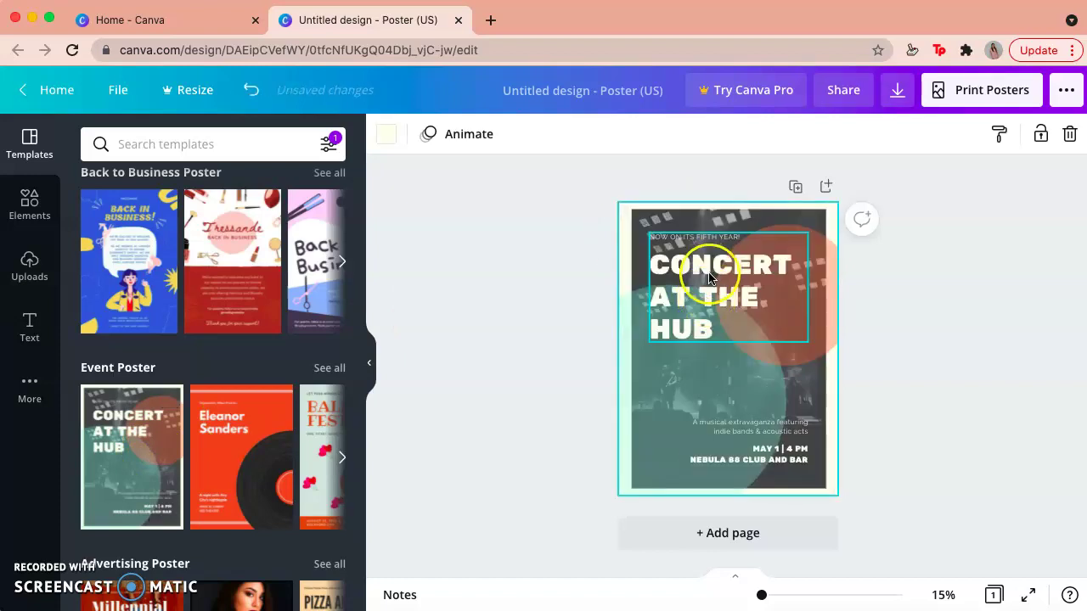
{"action": "double_click", "coordinate": [709, 276]}
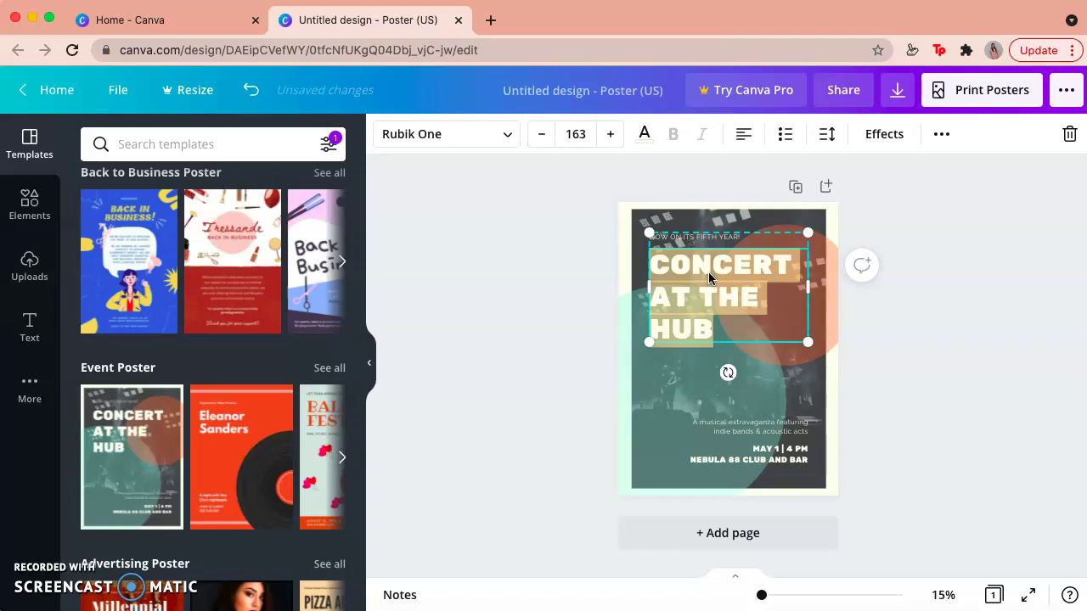
{"action": "type", "text": "C"}
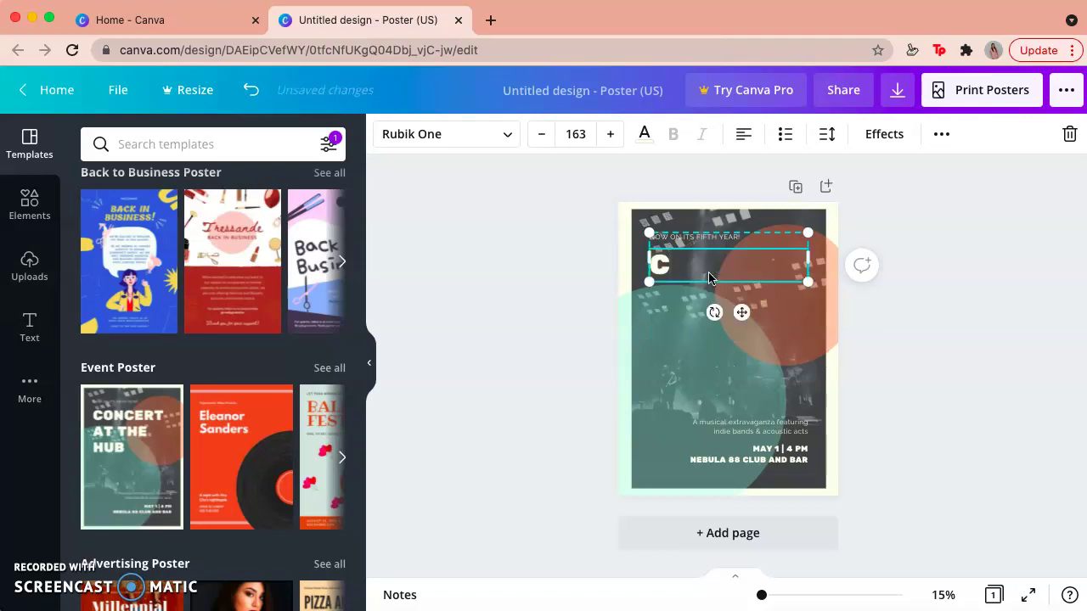
{"action": "type", "text": "LIMATE CHANGE"}
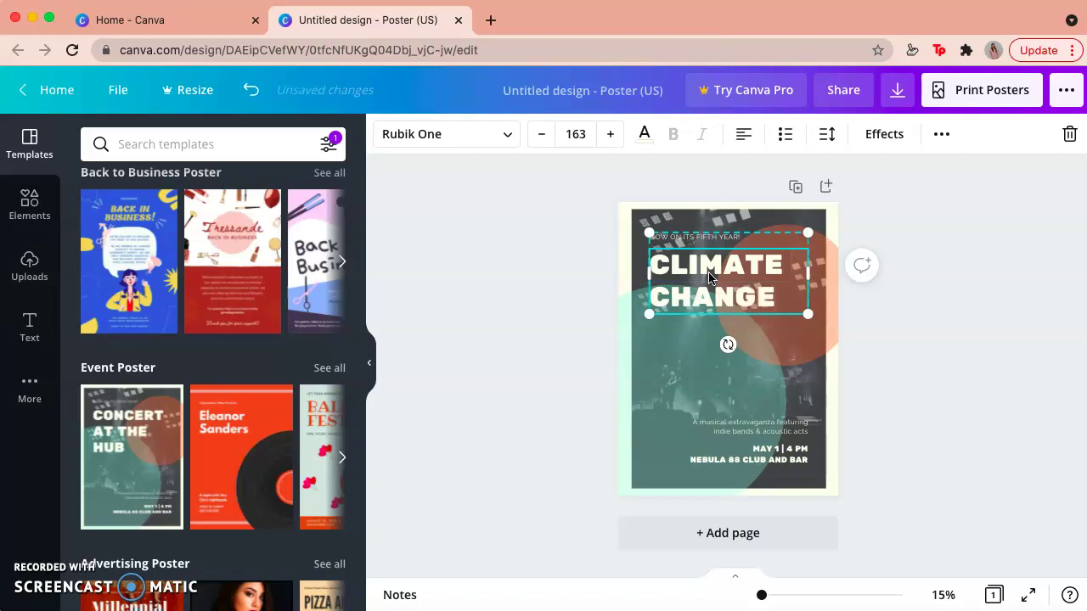
Step: Reposition the lower event details text, then undo the move
{"action": "left_click", "coordinate": [689, 365]}
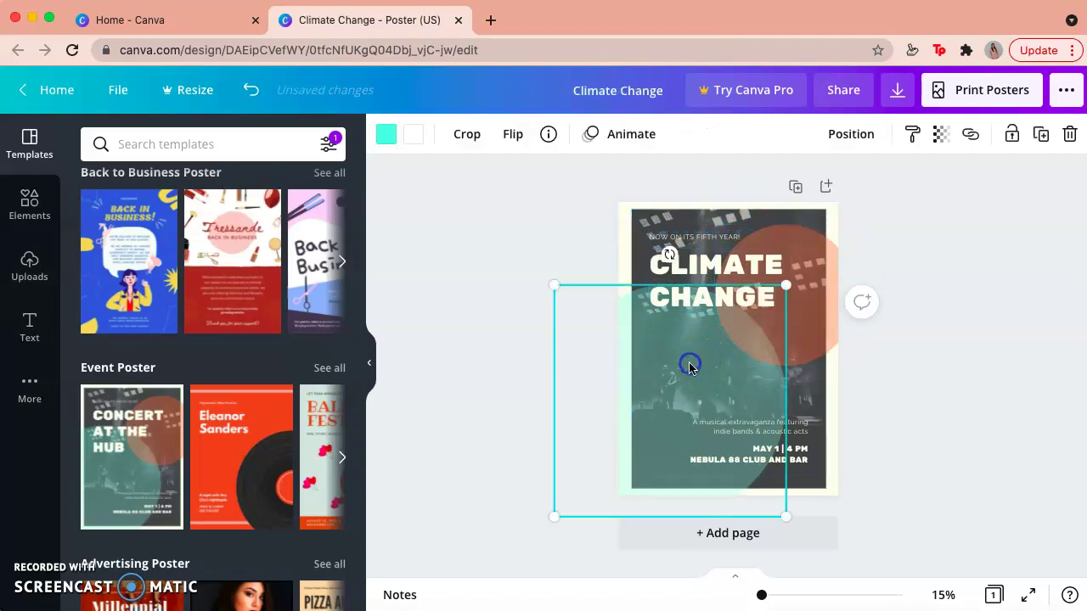
{"action": "left_click", "coordinate": [759, 436]}
{"action": "mouse_move", "coordinate": [759, 436]}
{"action": "left_mouse_down"}
{"action": "mouse_move", "coordinate": [758, 382]}
{"action": "mouse_move", "coordinate": [769, 437]}
{"action": "left_mouse_up"}
{"action": "left_click", "coordinate": [722, 389]}
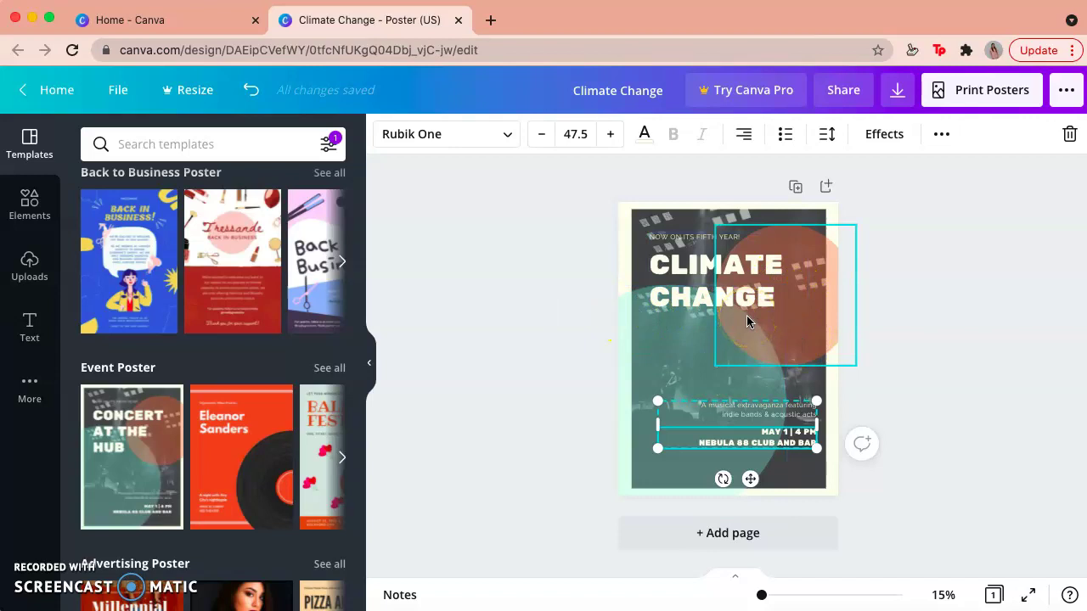
{"action": "left_click", "coordinate": [458, 302]}
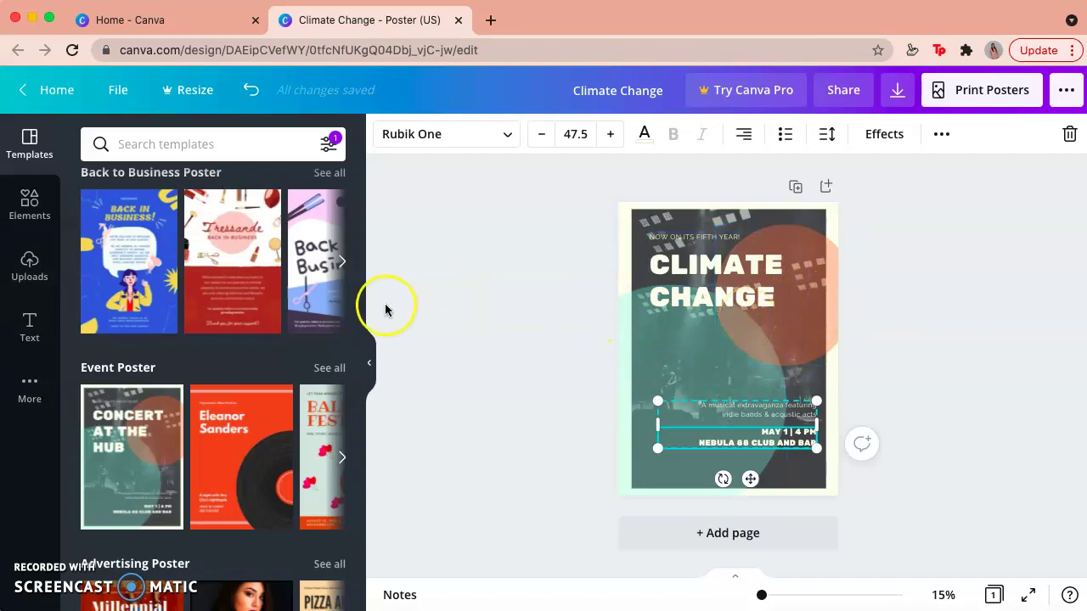
{"action": "left_click", "coordinate": [252, 91]}
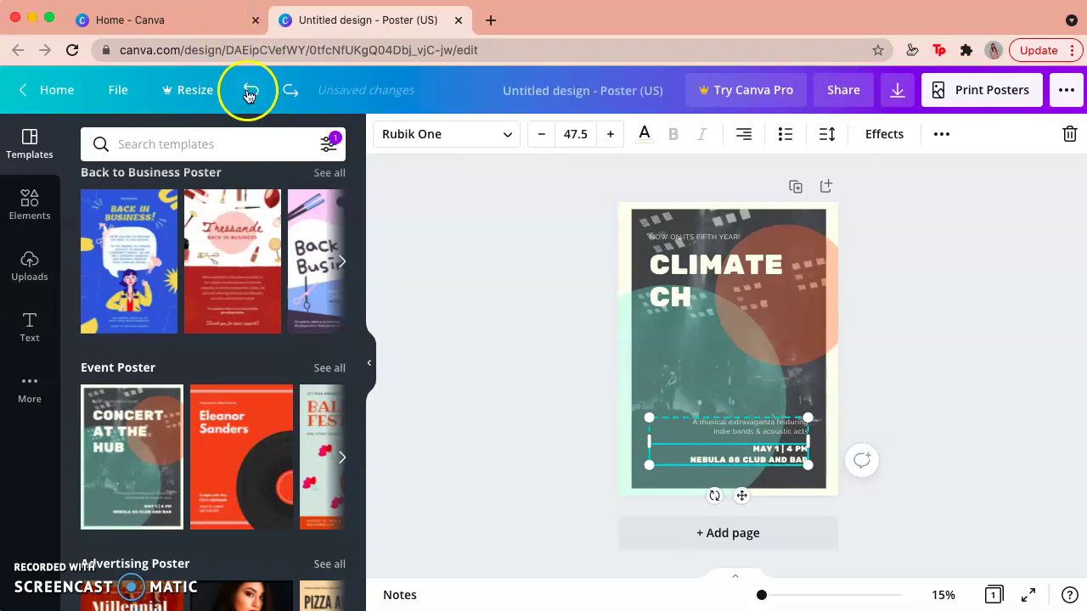
Step: Undo the heading edit and the Concert at the Hub template, leaving a blank page
{"action": "left_click", "coordinate": [249, 92]}
{"action": "left_click", "coordinate": [249, 92]}
{"action": "left_click", "coordinate": [249, 92]}
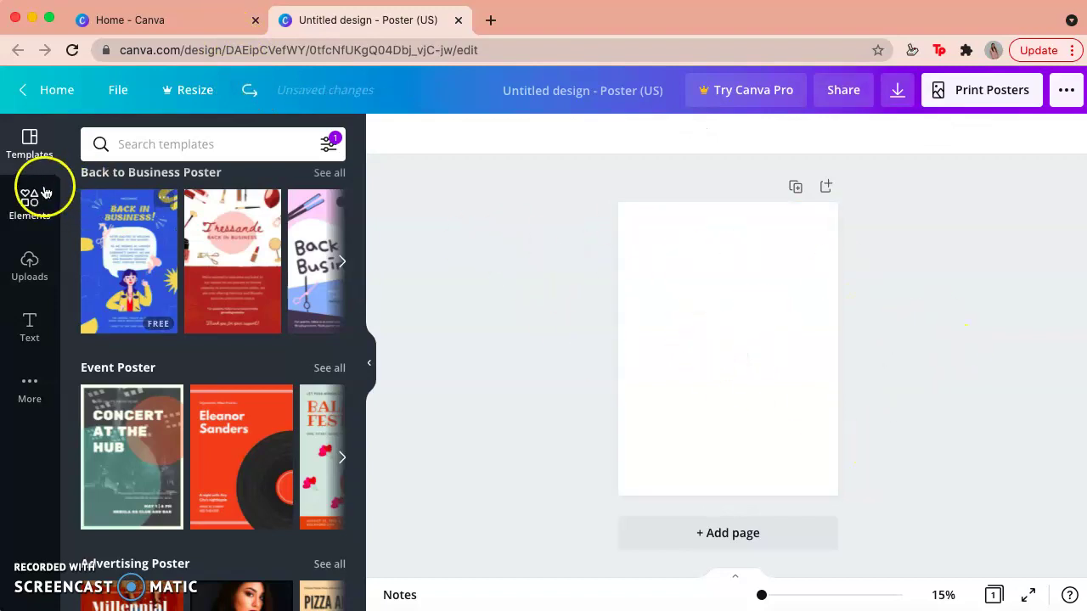
Step: Browse the Elements library of shapes, graphics and photos
{"action": "left_click", "coordinate": [32, 215]}
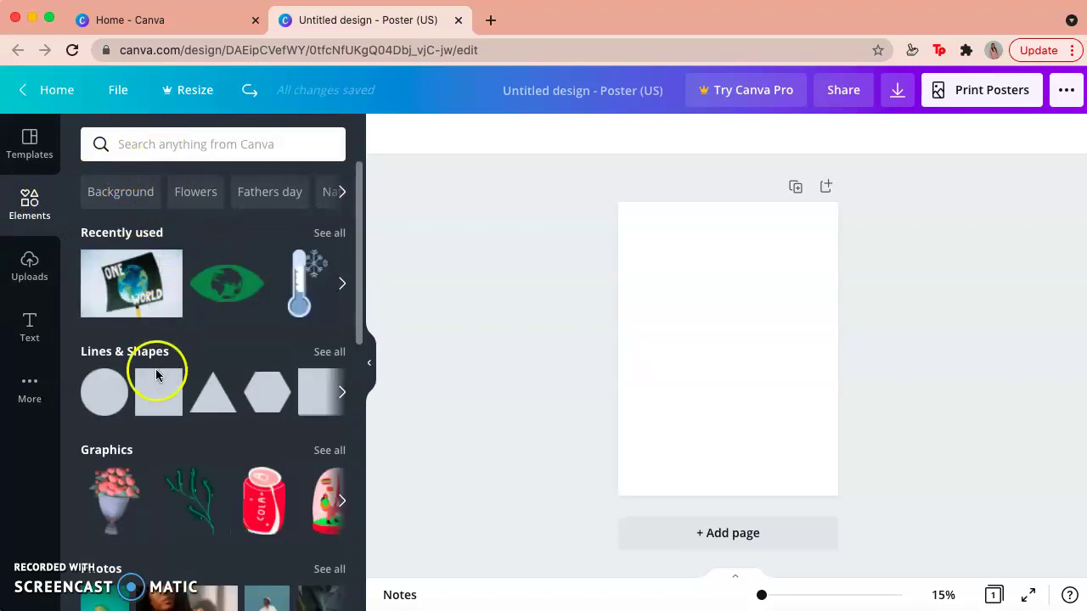
{"action": "scroll", "coordinate": [155, 375], "scroll_direction": "down", "scroll_amount": 2}
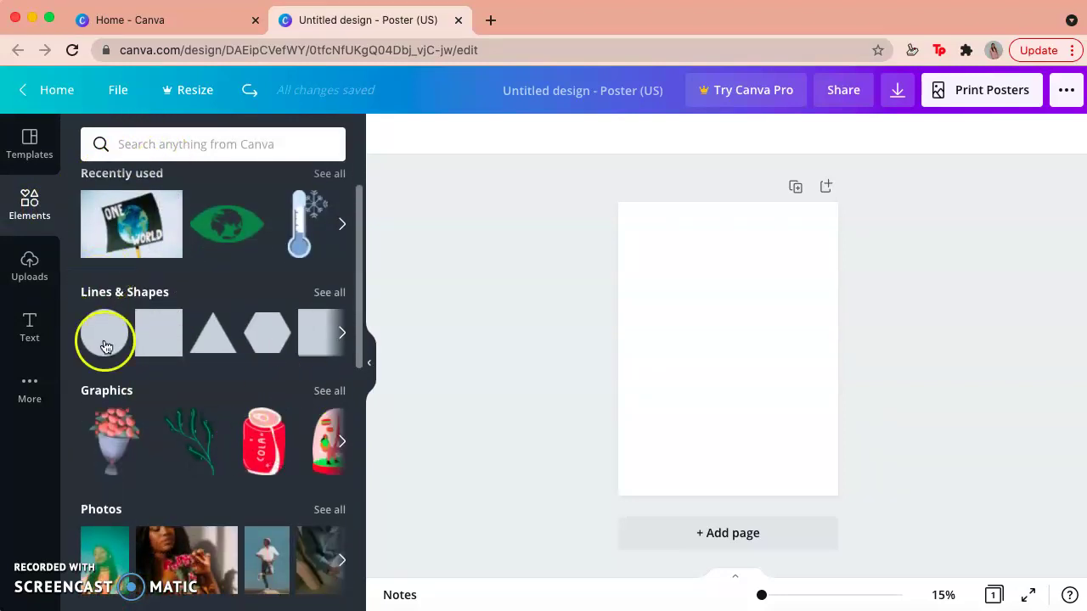
{"action": "scroll", "coordinate": [162, 430], "scroll_direction": "down", "scroll_amount": 1}
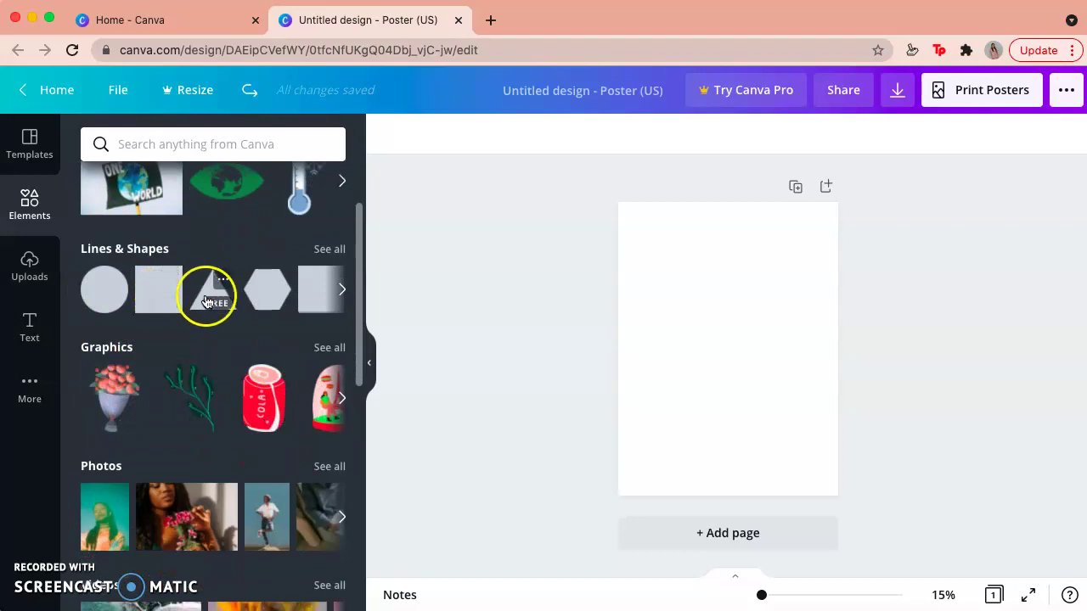
{"action": "scroll", "coordinate": [209, 294], "scroll_direction": "up", "scroll_amount": 3}
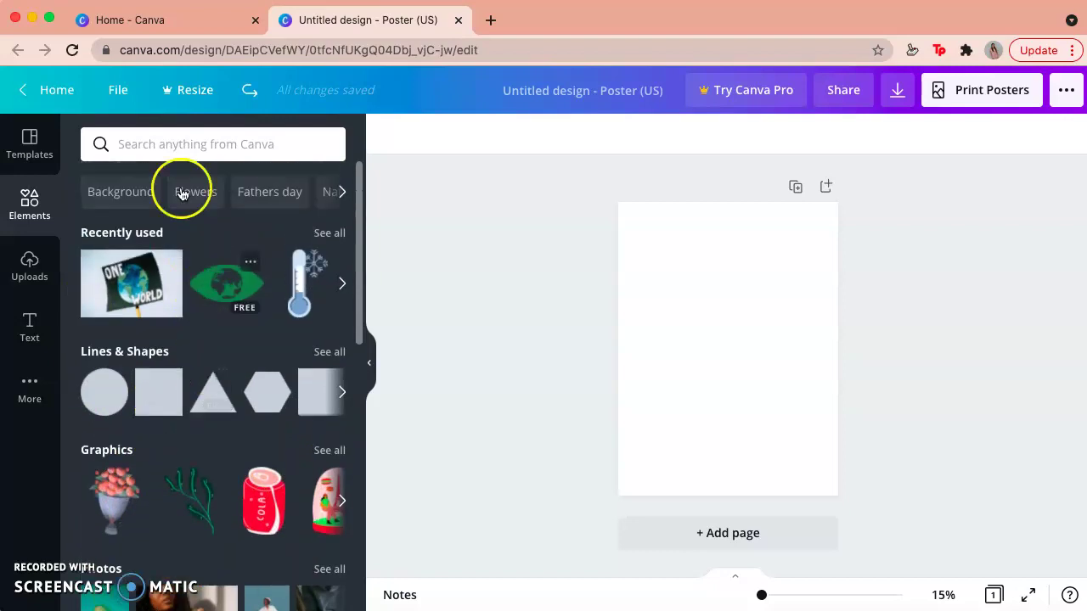
Step: Search the elements for 'climate change' graphics and scroll the results
{"action": "left_click", "coordinate": [158, 149]}
{"action": "type", "text": "clima"}
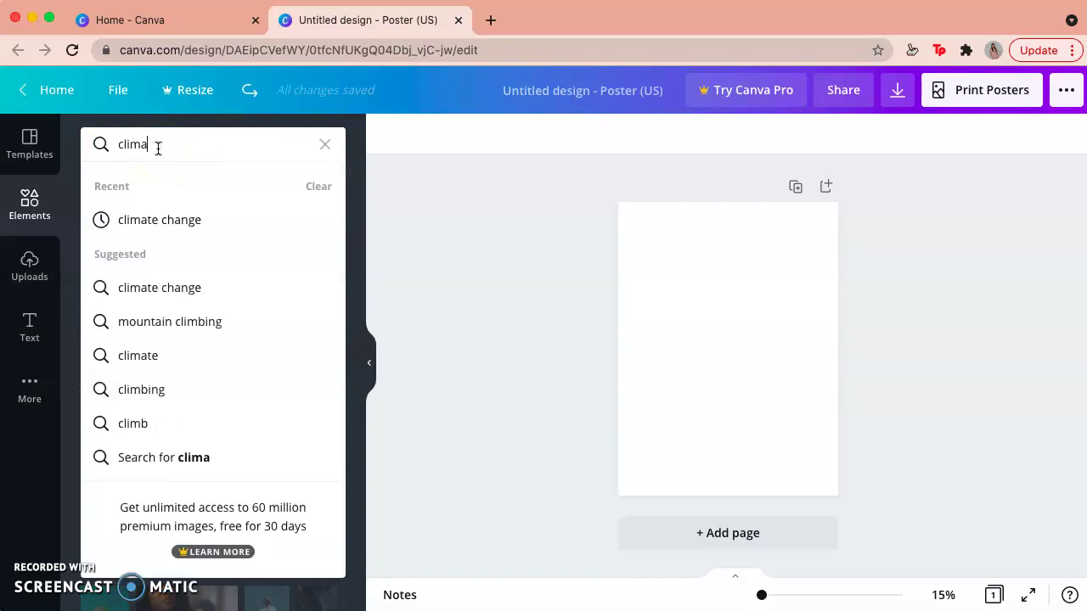
{"action": "type", "text": "te change"}
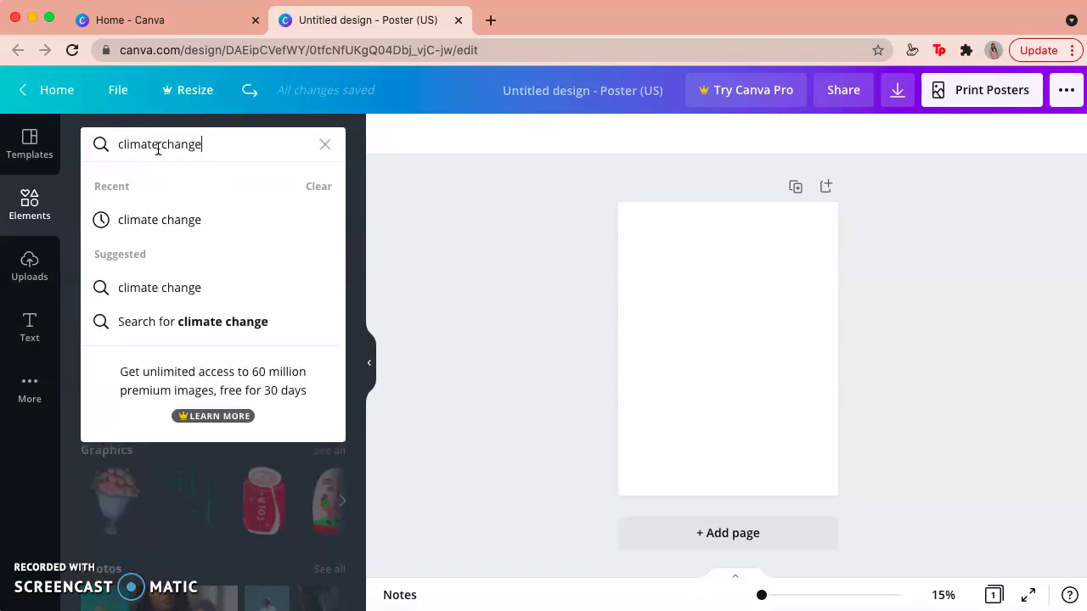
{"action": "key", "text": "Return"}
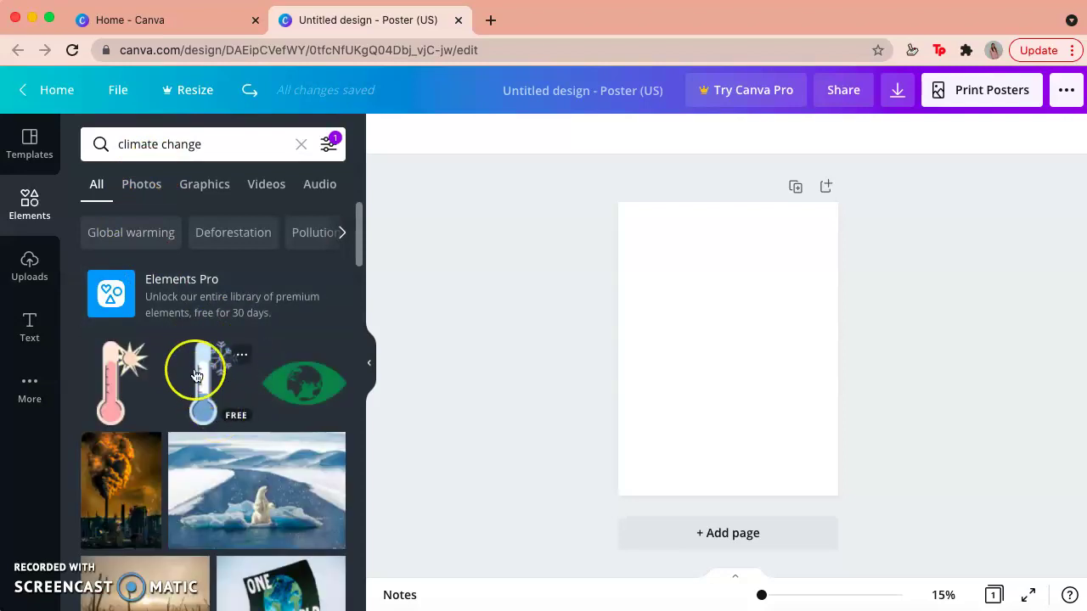
{"action": "scroll", "coordinate": [195, 375], "scroll_direction": "down", "scroll_amount": 5}
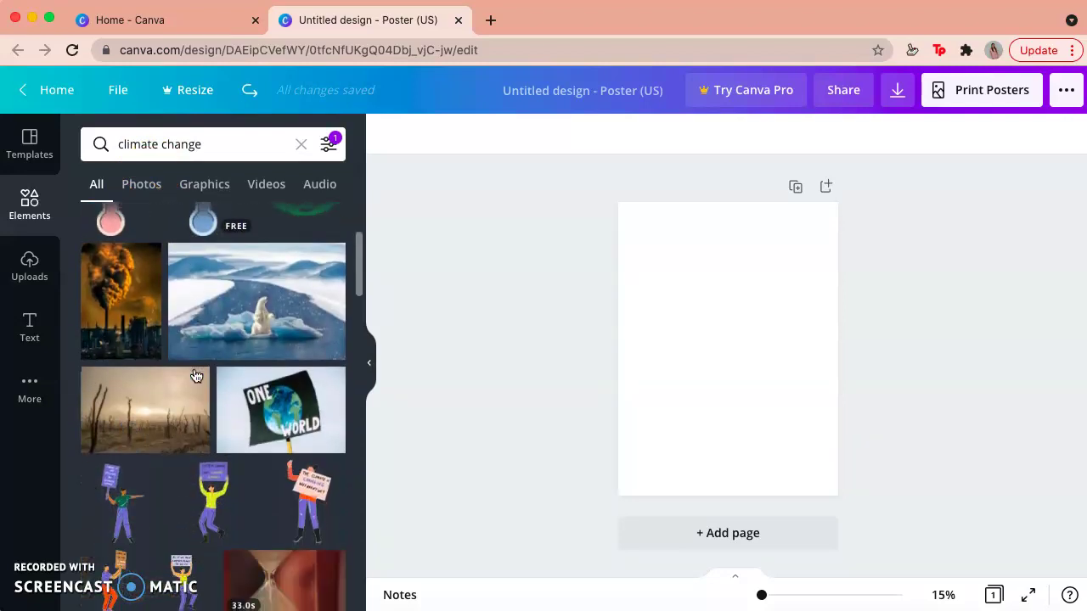
{"action": "scroll", "coordinate": [195, 375], "scroll_direction": "down", "scroll_amount": 4}
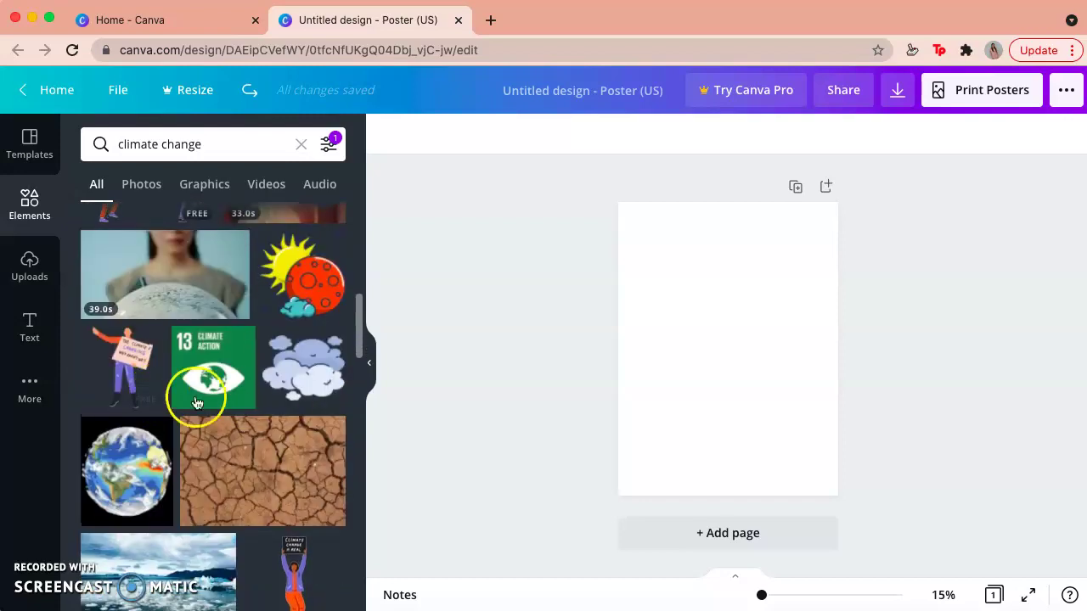
Step: Add the cartoon cloud graphic, enlarge it and move it to the poster's lower right
{"action": "left_click", "coordinate": [321, 367]}
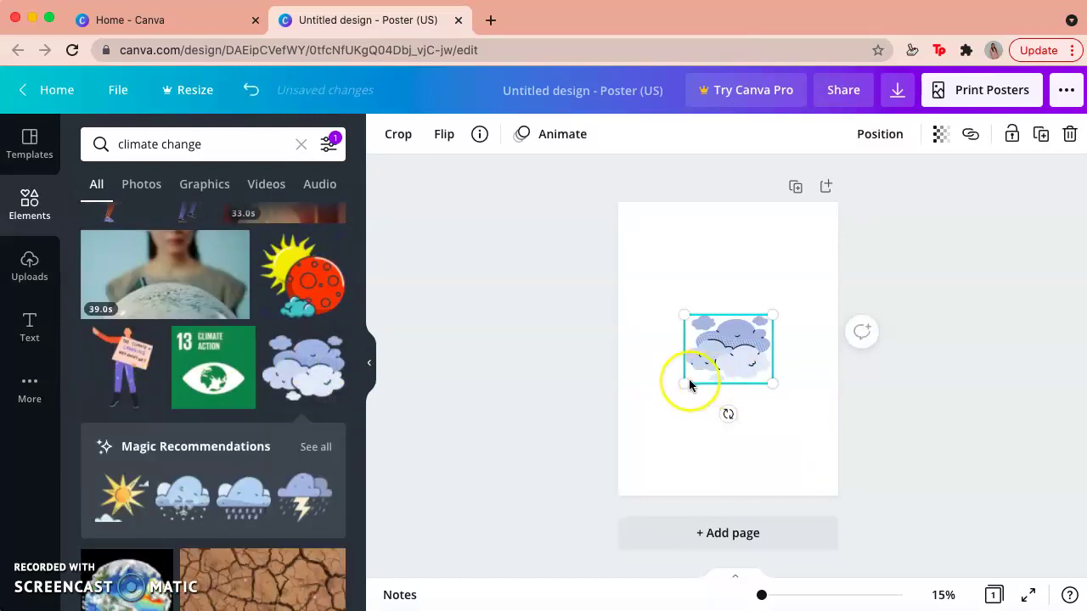
{"action": "left_click_drag", "start_coordinate": [686, 383], "coordinate": [641, 433]}
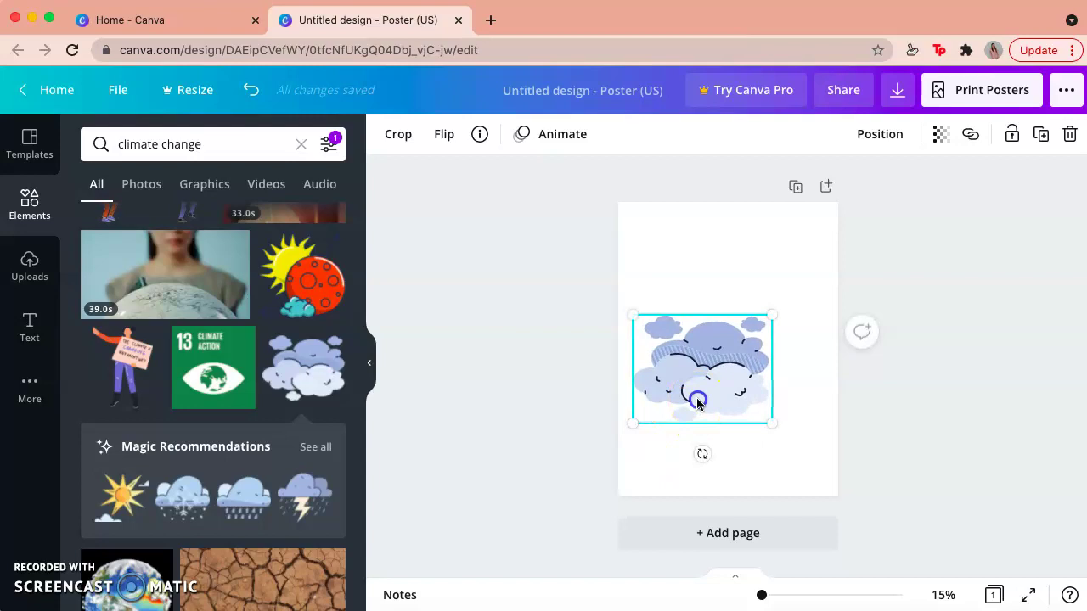
{"action": "left_click_drag", "start_coordinate": [696, 396], "coordinate": [756, 427]}
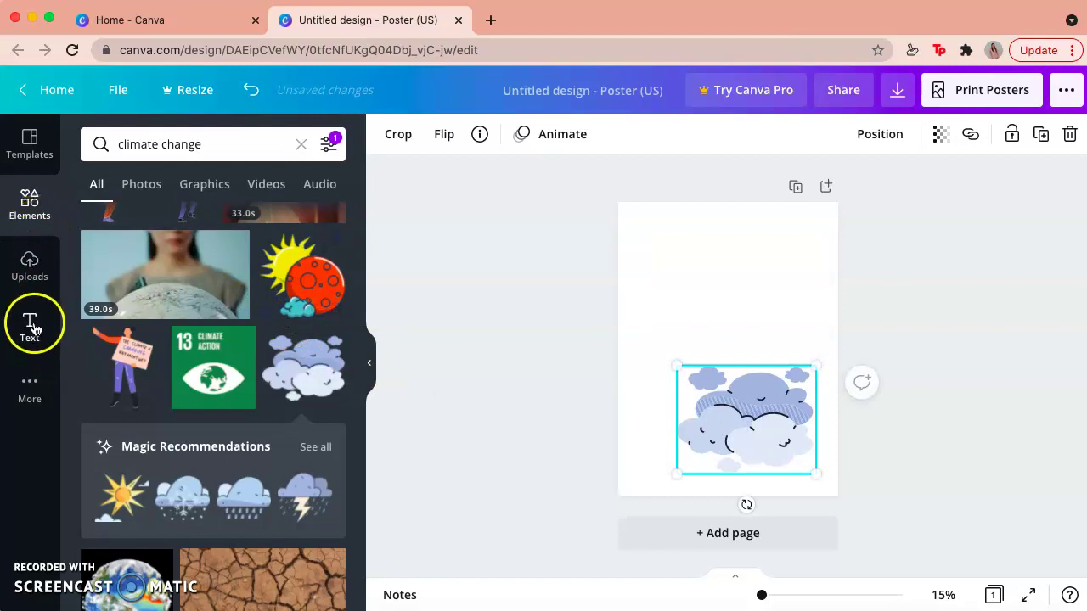
Step: Browse the Text panel's heading, subheading, body and font combination options
{"action": "left_click", "coordinate": [31, 325]}
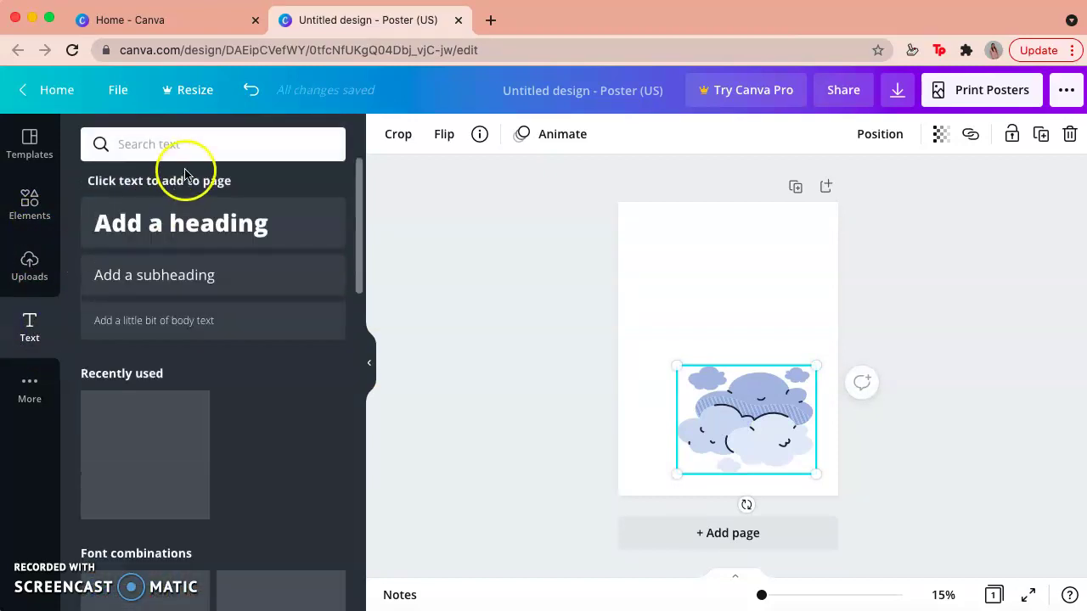
{"action": "scroll", "coordinate": [195, 388], "scroll_direction": "down", "scroll_amount": 5}
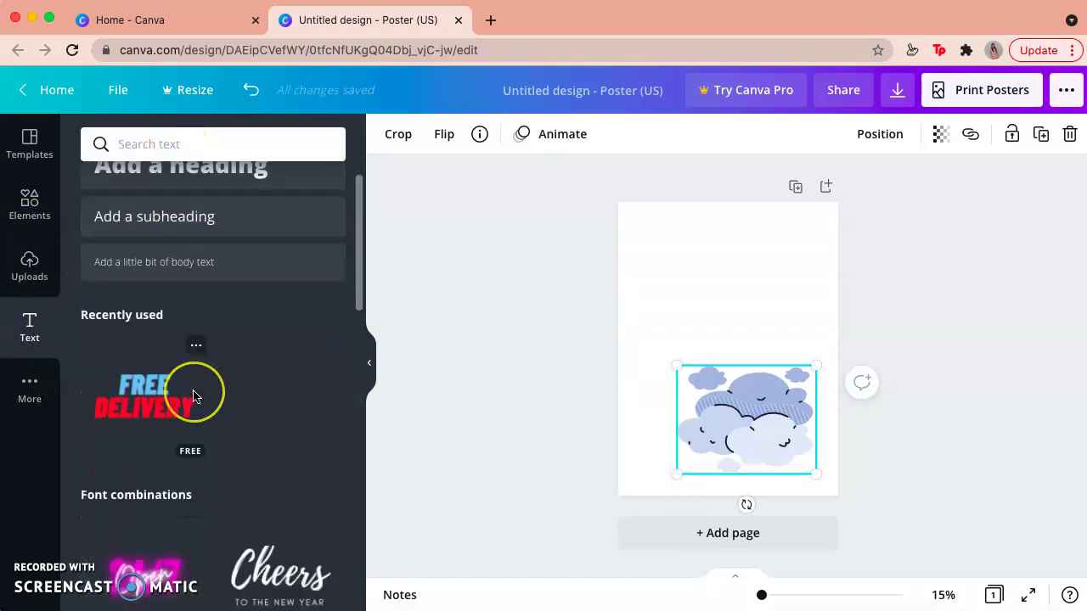
{"action": "scroll", "coordinate": [195, 396], "scroll_direction": "down", "scroll_amount": 2}
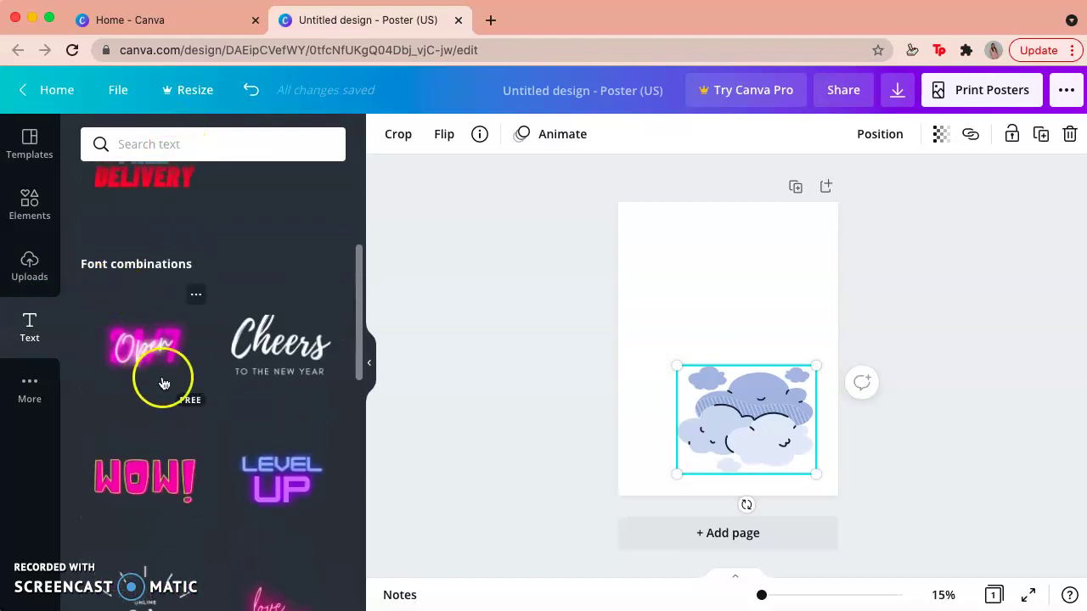
{"action": "scroll", "coordinate": [272, 507], "scroll_direction": "down", "scroll_amount": 5}
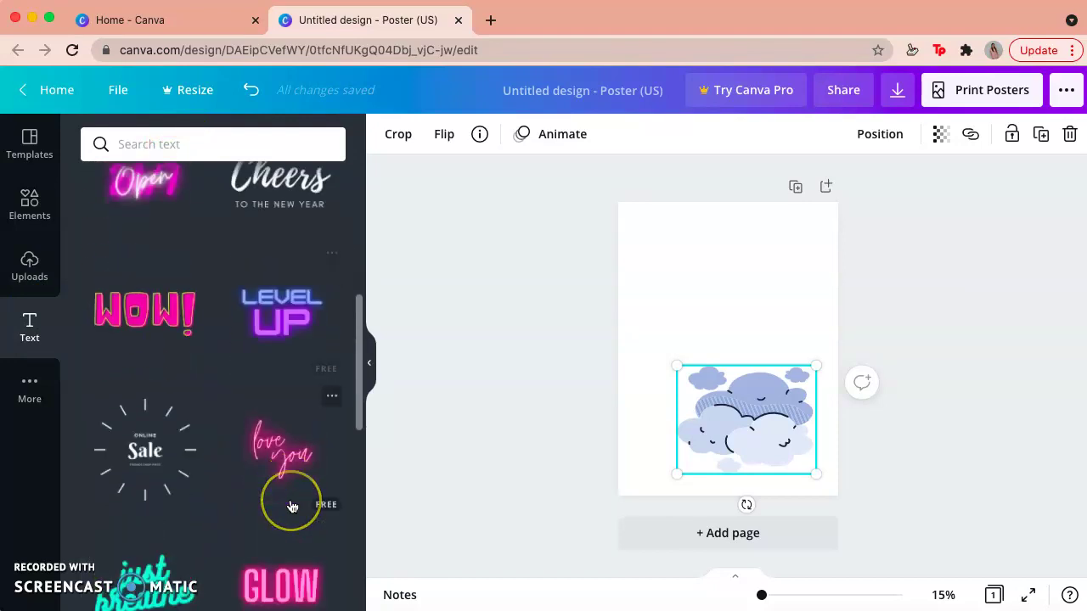
{"action": "scroll", "coordinate": [291, 507], "scroll_direction": "up", "scroll_amount": 12}
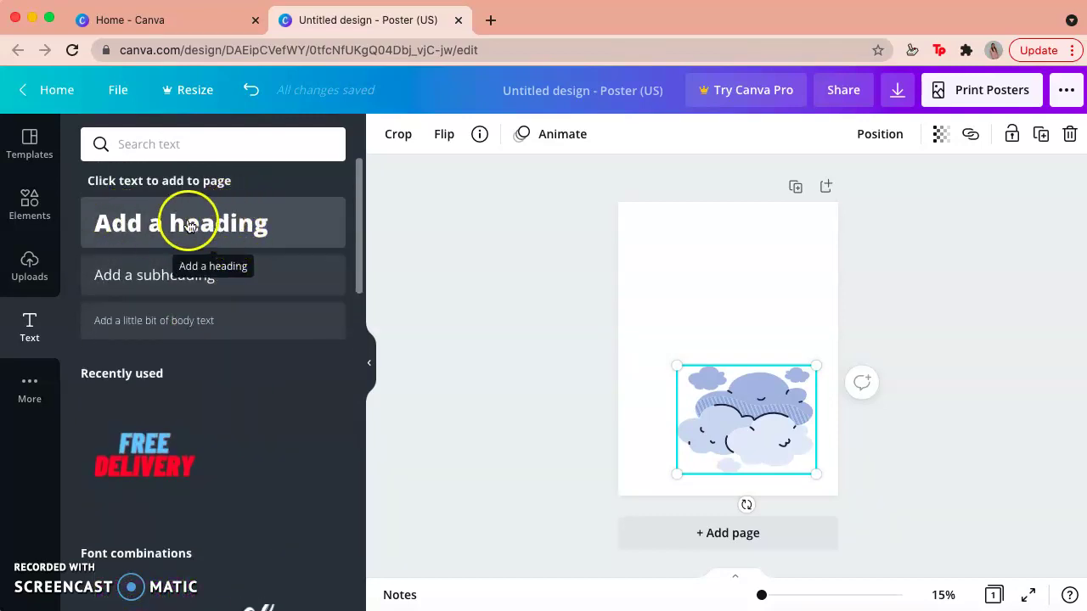
Step: Add a heading reading 'Climate change' and move it to the top of the poster
{"action": "left_click", "coordinate": [222, 224]}
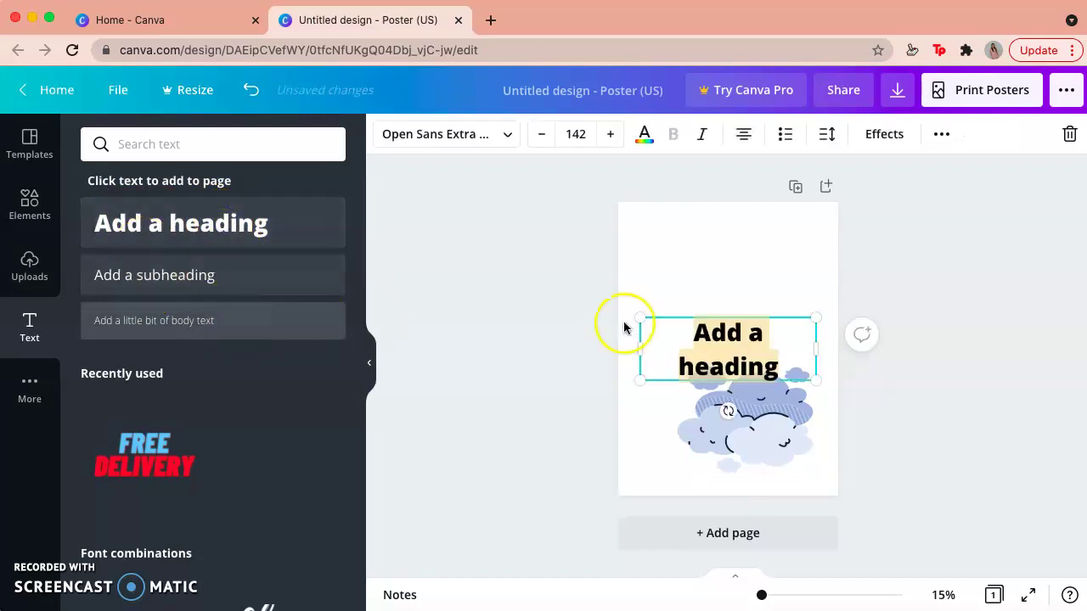
{"action": "type", "text": "Clime"}
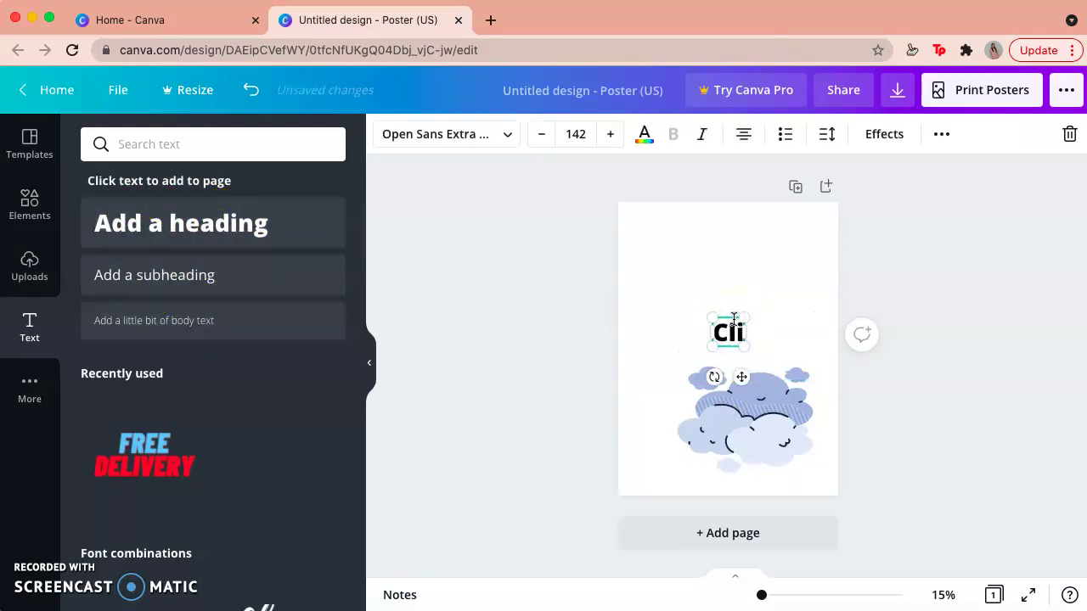
{"action": "key", "text": "BackSpace"}
{"action": "type", "text": "ate"}
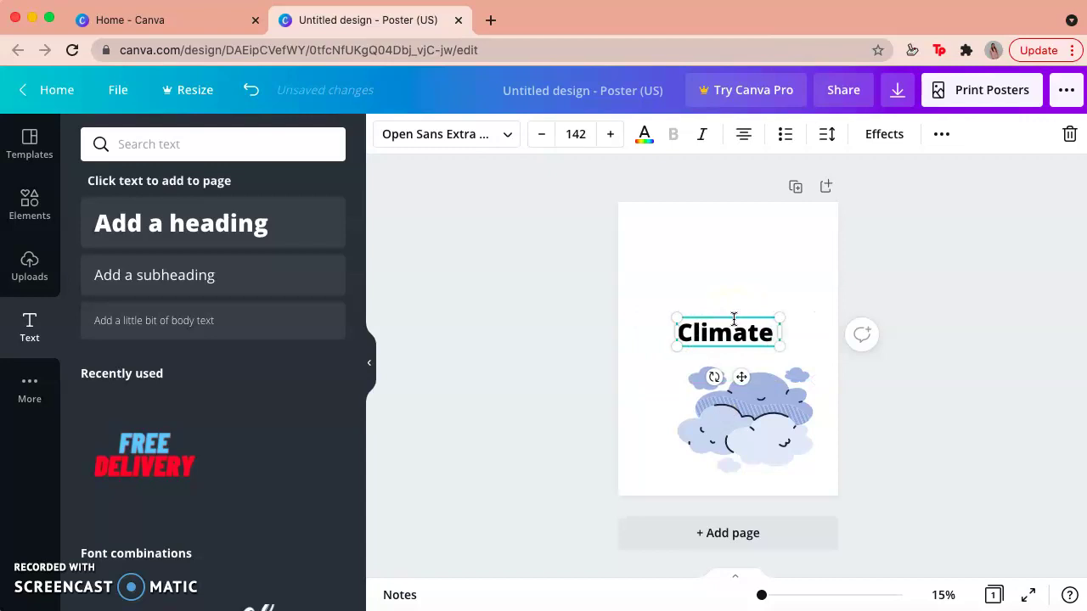
{"action": "type", "text": " change"}
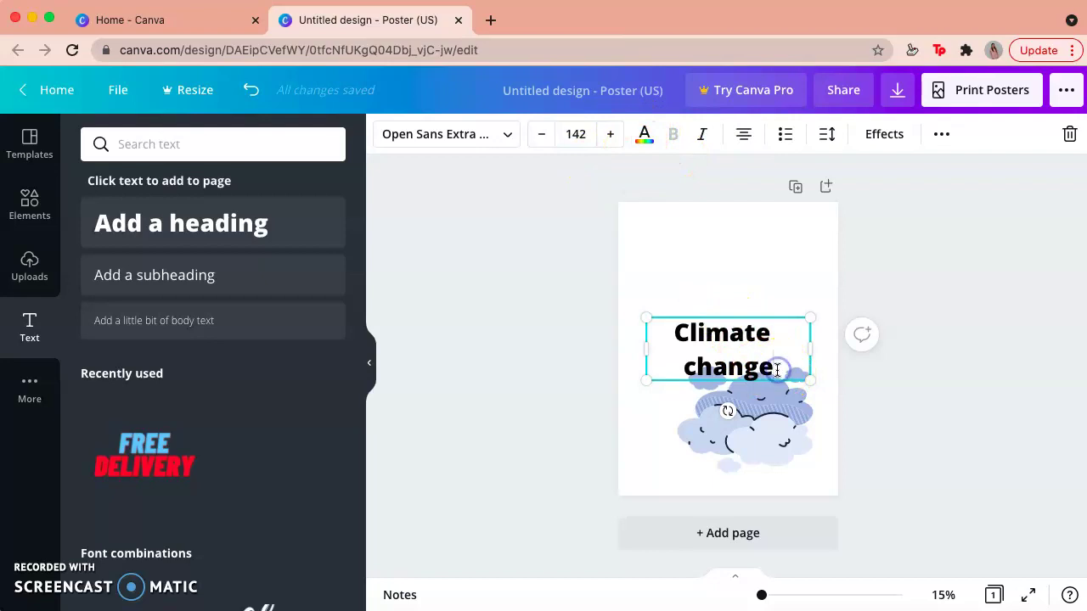
{"action": "left_click", "coordinate": [740, 284]}
{"action": "left_click", "coordinate": [728, 332]}
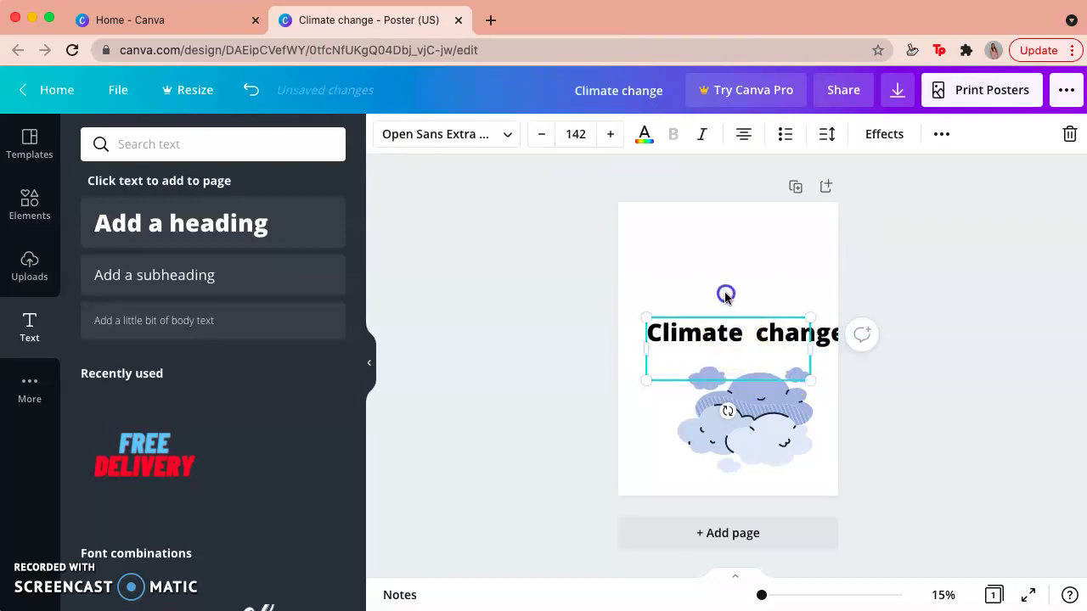
{"action": "left_click_drag", "start_coordinate": [725, 294], "coordinate": [716, 235]}
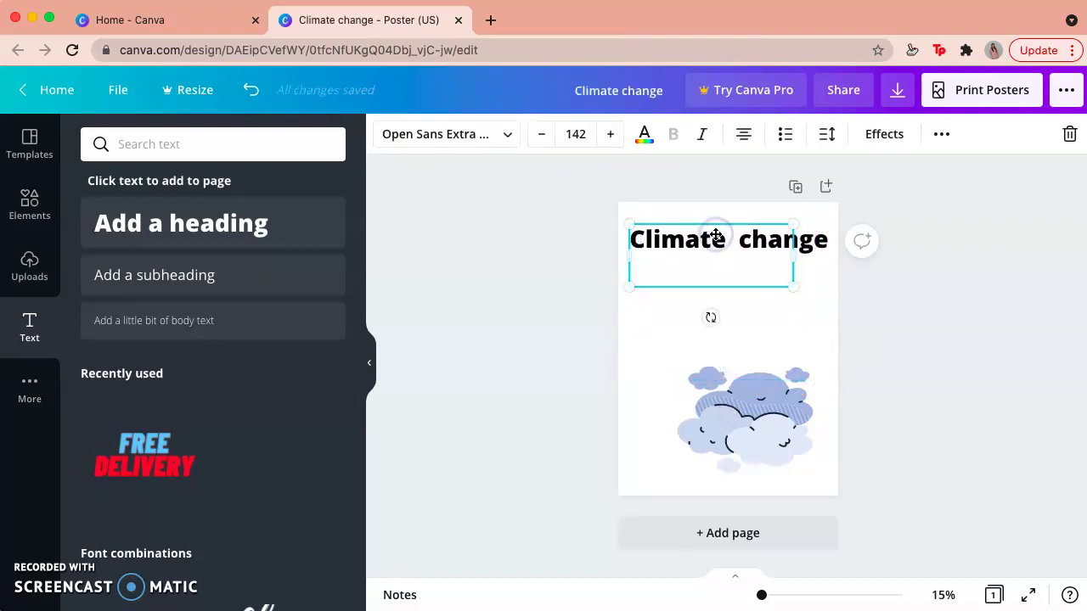
Step: Centre the clouds beneath the Climate change title, then browse the Uploads, Elements and Templates panels
{"action": "left_click", "coordinate": [752, 413]}
{"action": "left_click_drag", "start_coordinate": [745, 408], "coordinate": [726, 376]}
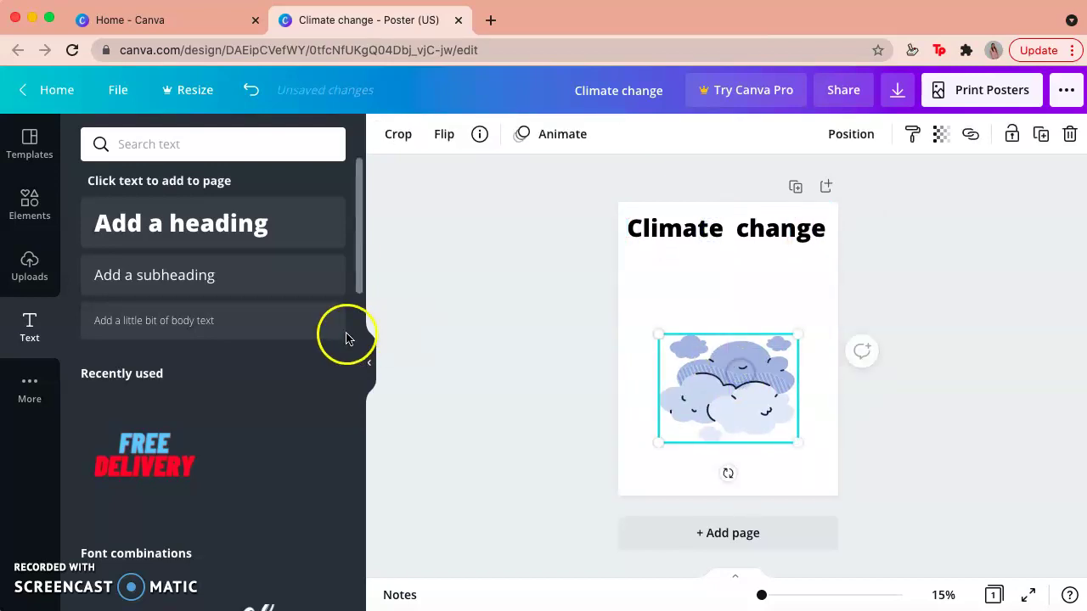
{"action": "left_click", "coordinate": [31, 270]}
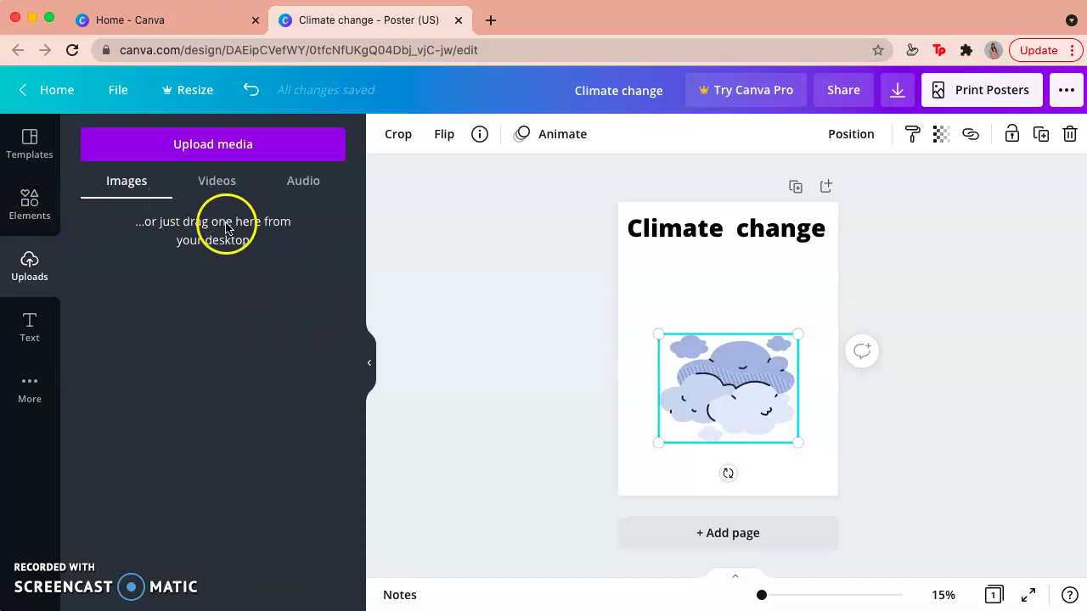
{"action": "left_click", "coordinate": [31, 203]}
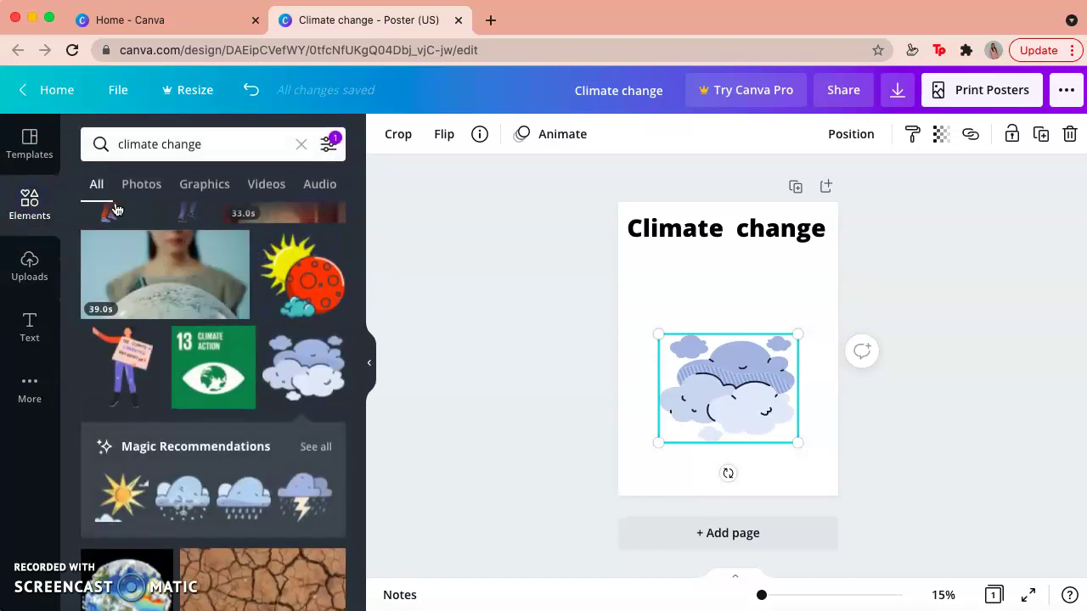
{"action": "left_click", "coordinate": [43, 139]}
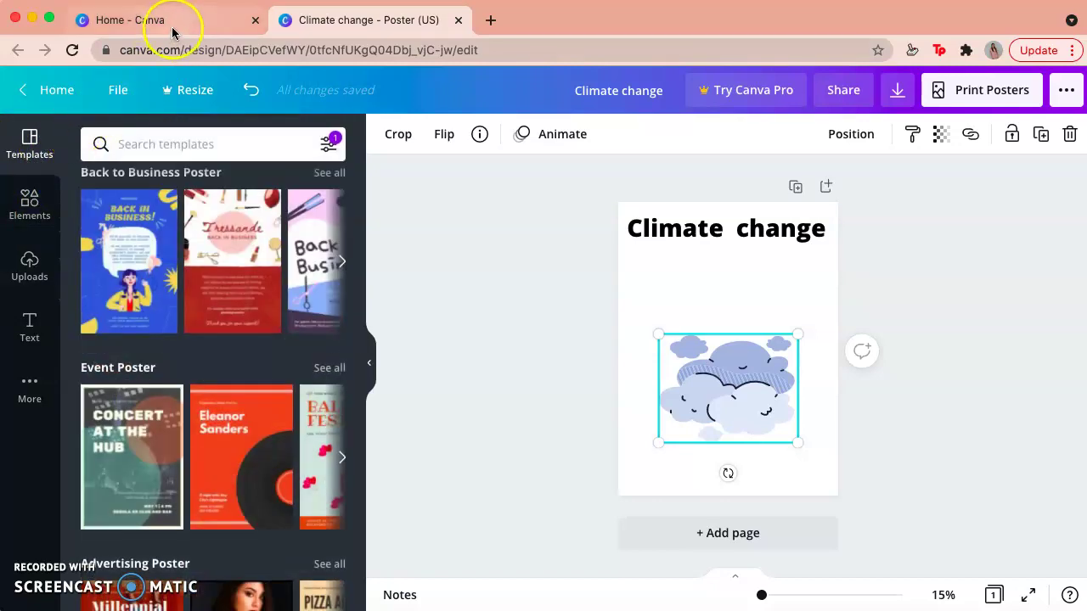
Step: Close the poster, create a blank 1080p video design and scroll templates to Marketing Video
{"action": "left_click", "coordinate": [458, 21]}
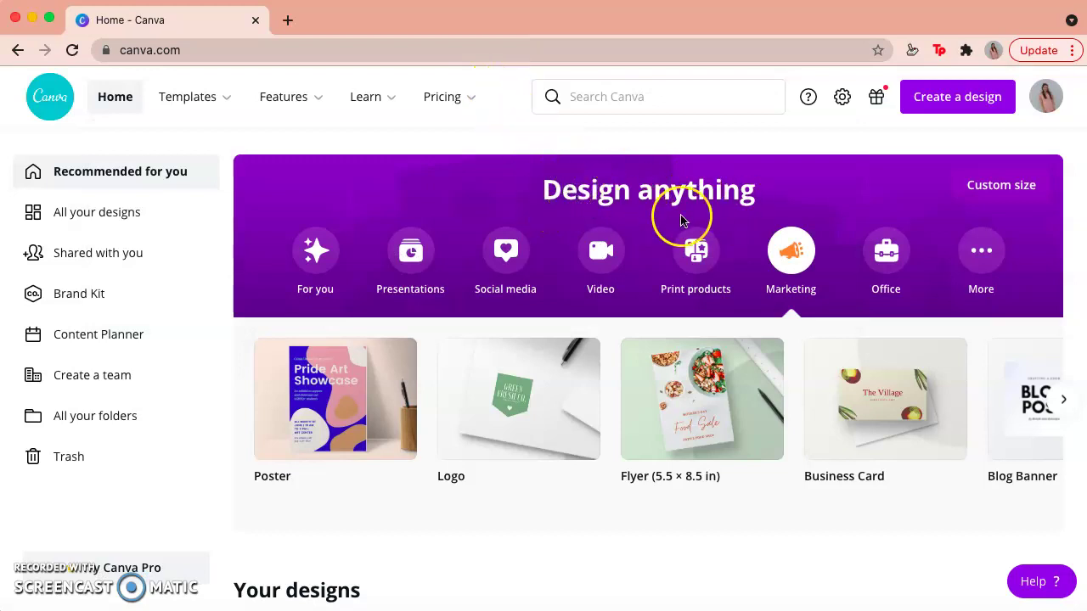
{"action": "left_click", "coordinate": [595, 263]}
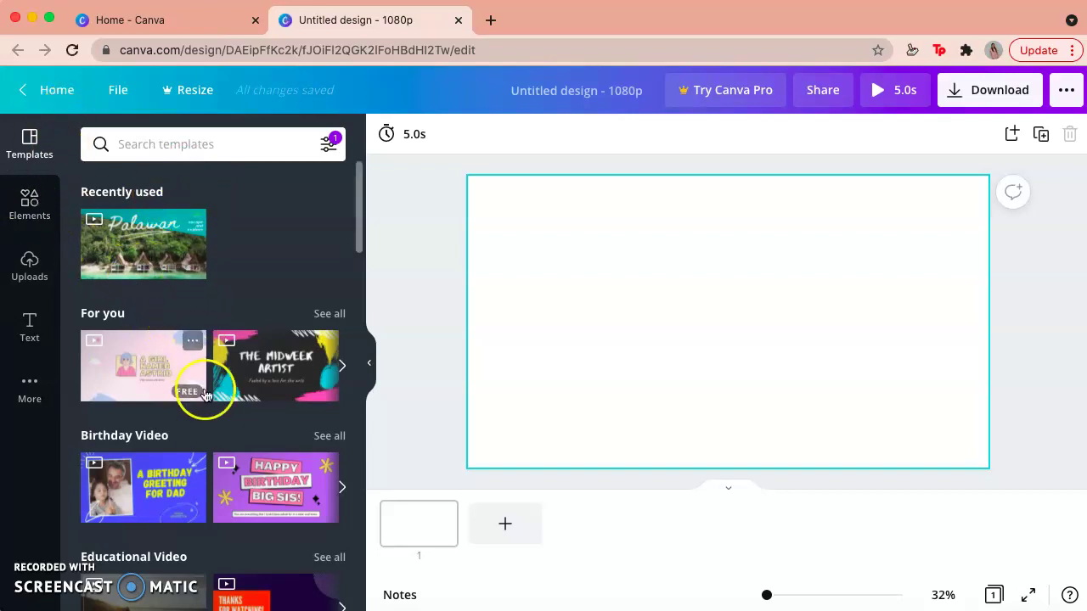
{"action": "scroll", "coordinate": [206, 407], "scroll_direction": "down", "scroll_amount": 5}
{"action": "scroll", "coordinate": [203, 416], "scroll_direction": "down", "scroll_amount": 7}
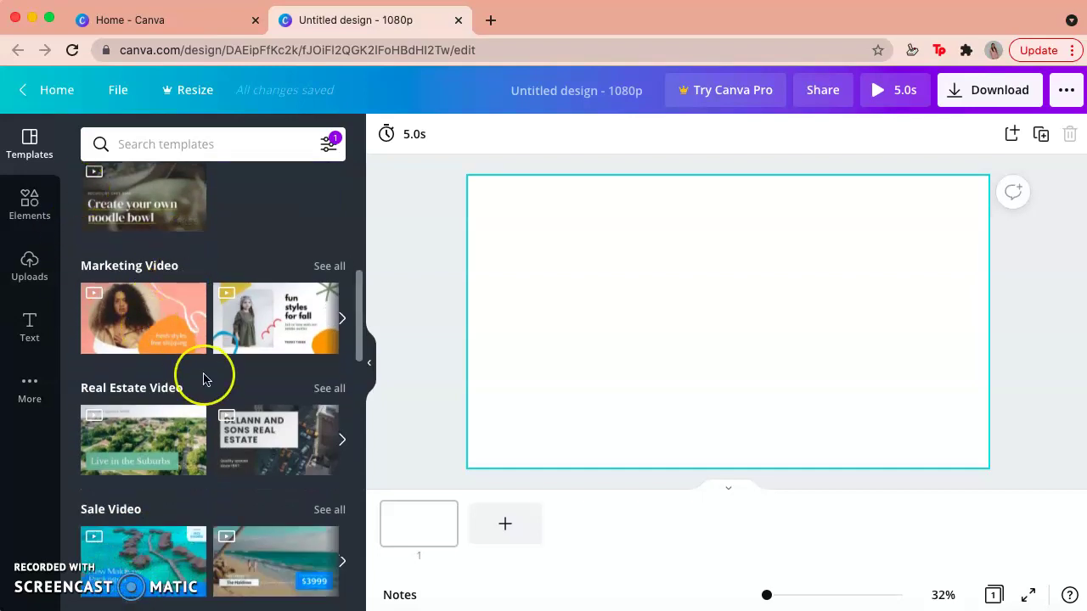
{"action": "scroll", "coordinate": [204, 378], "scroll_direction": "down", "scroll_amount": 3}
{"action": "scroll", "coordinate": [140, 237], "scroll_direction": "up", "scroll_amount": 3}
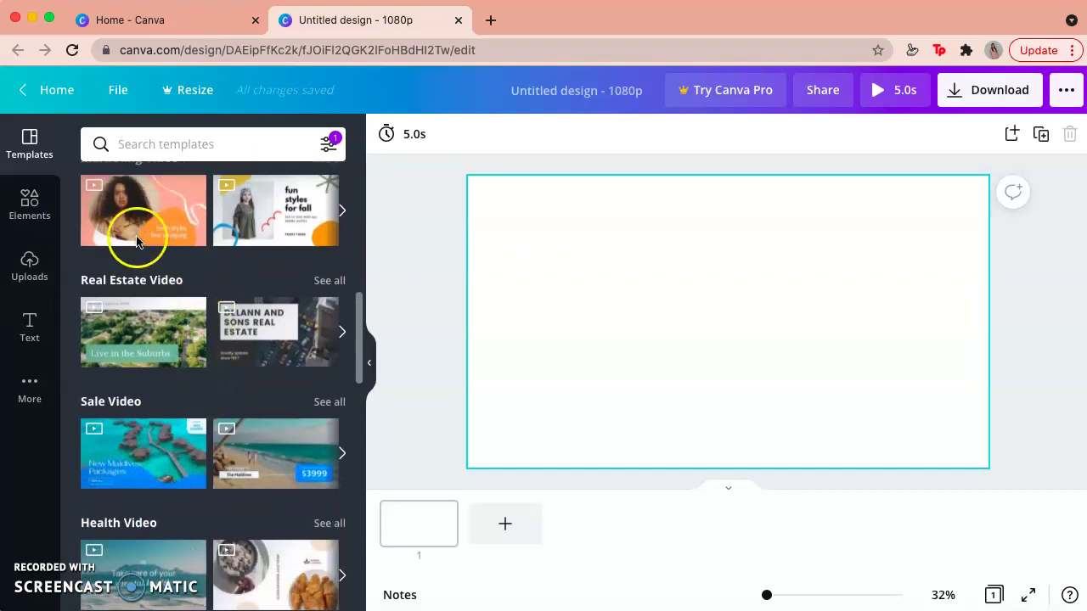
Step: Apply the first page of the orange women's apparel video ad template to the blank page
{"action": "left_click", "coordinate": [161, 304]}
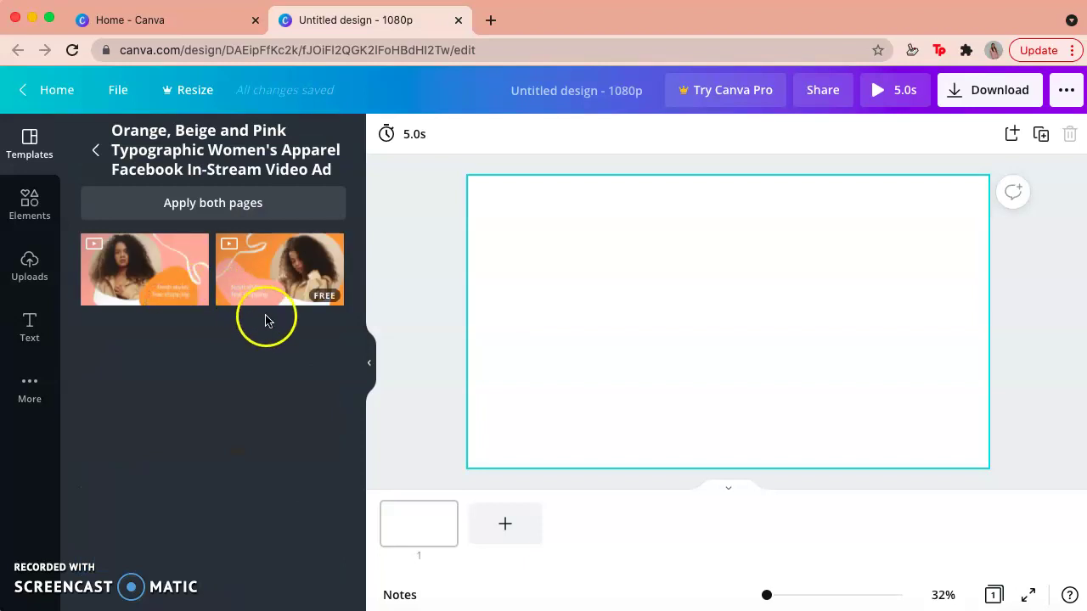
{"action": "left_click", "coordinate": [166, 270]}
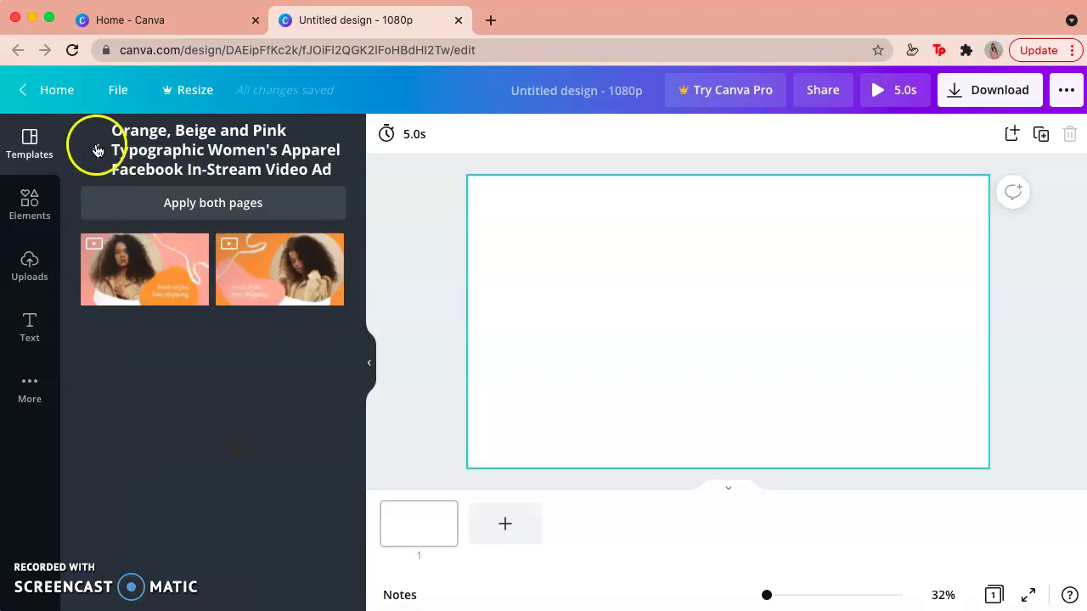
{"action": "left_click", "coordinate": [139, 268]}
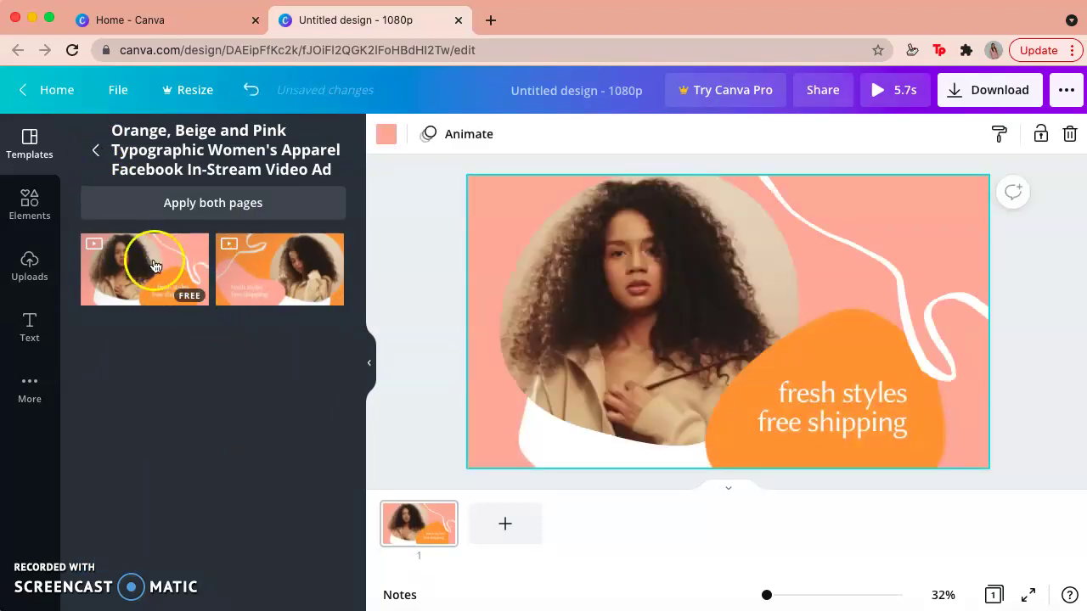
{"action": "left_click", "coordinate": [534, 337]}
Step: Overwrite the fresh styles free shipping caption with 'Change change', then undo the last change
{"action": "left_click", "coordinate": [834, 401]}
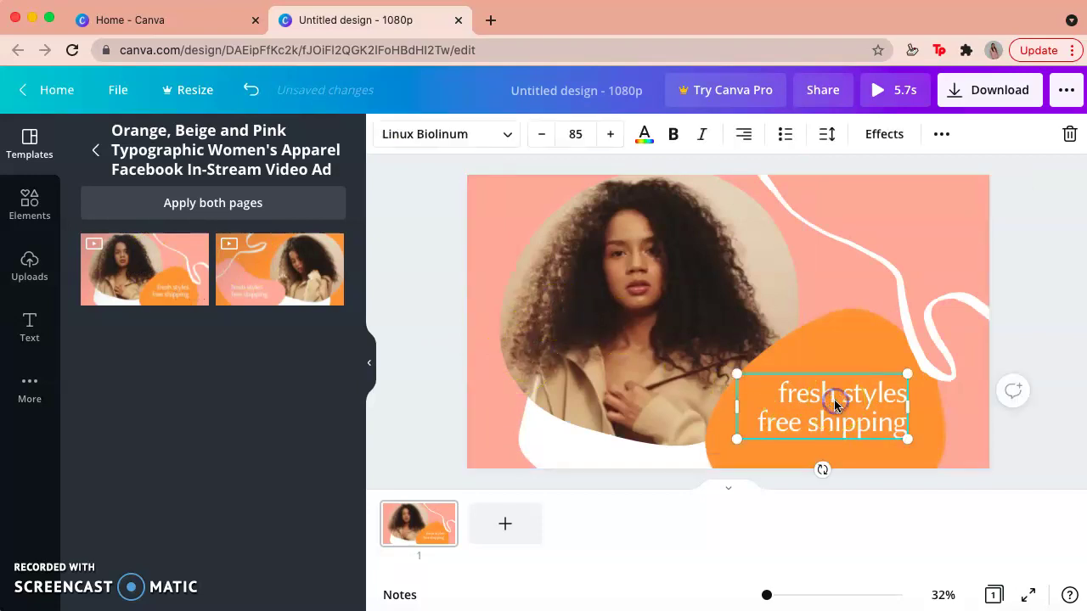
{"action": "left_click", "coordinate": [833, 397]}
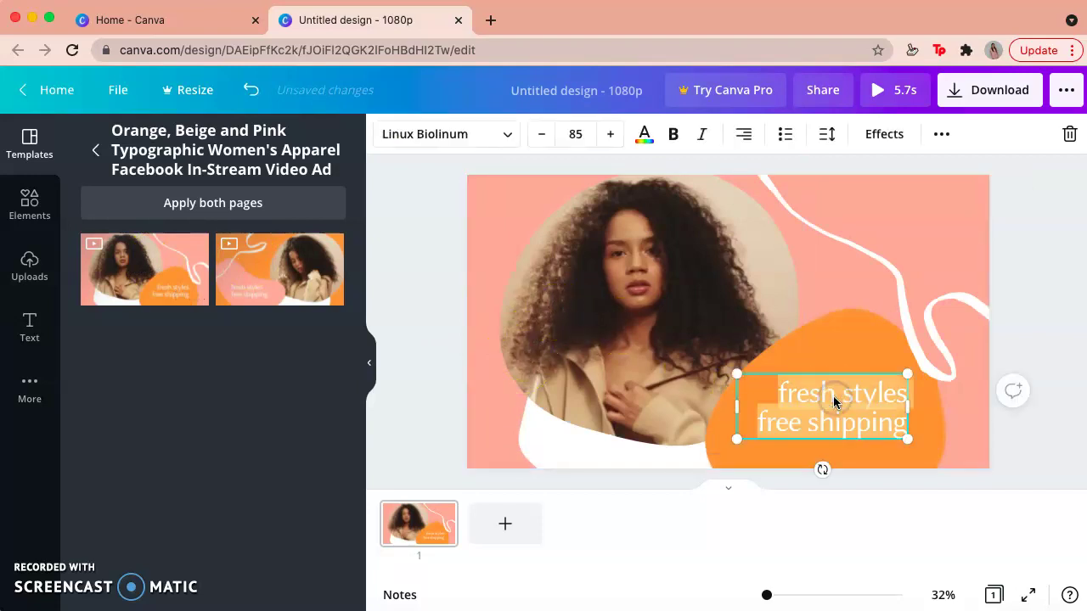
{"action": "type", "text": "Change"}
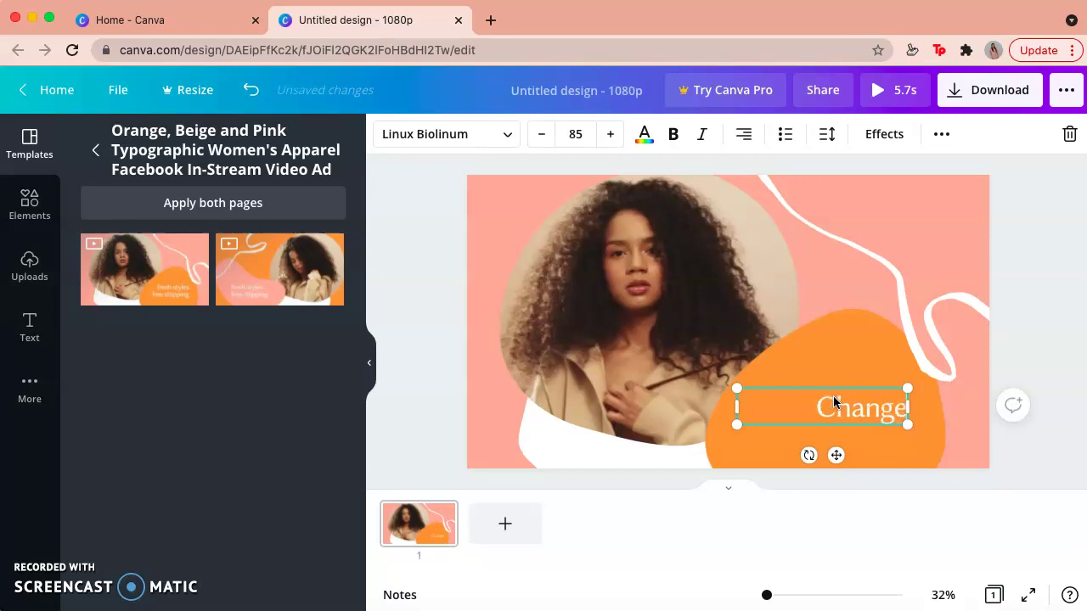
{"action": "type", "text": " change"}
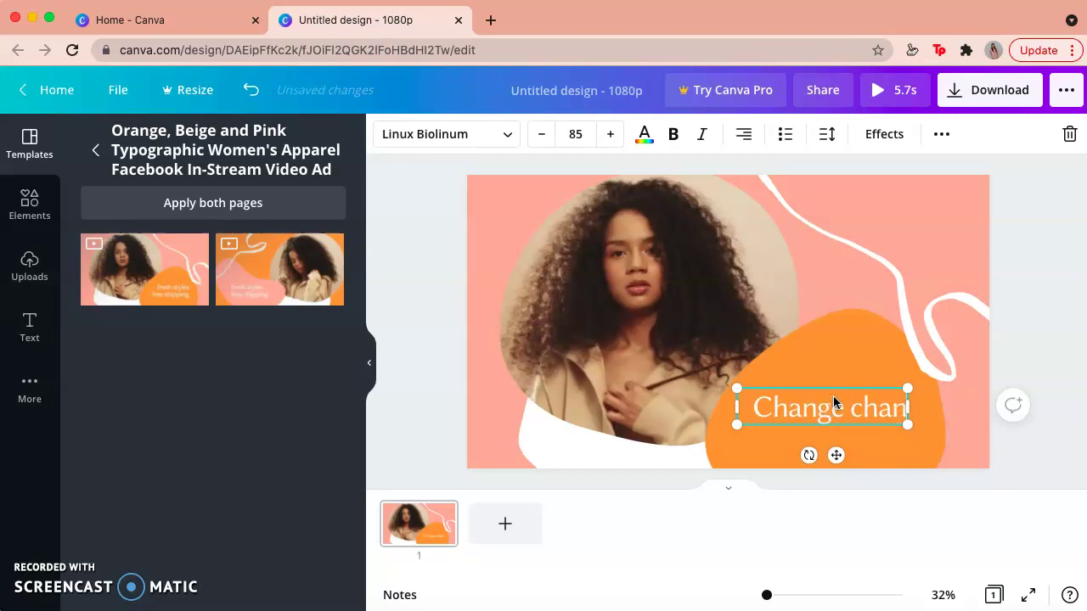
{"action": "key", "text": "BackSpace"}
{"action": "key", "text": "BackSpace"}
{"action": "key", "text": "BackSpace"}
{"action": "key", "text": "BackSpace"}
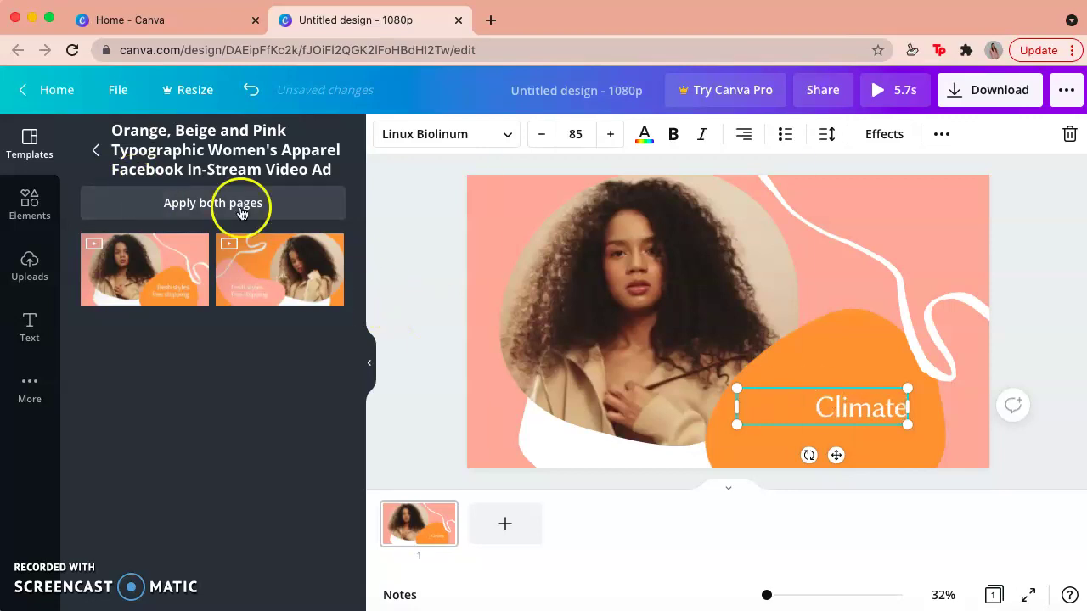
{"action": "left_click", "coordinate": [253, 91]}
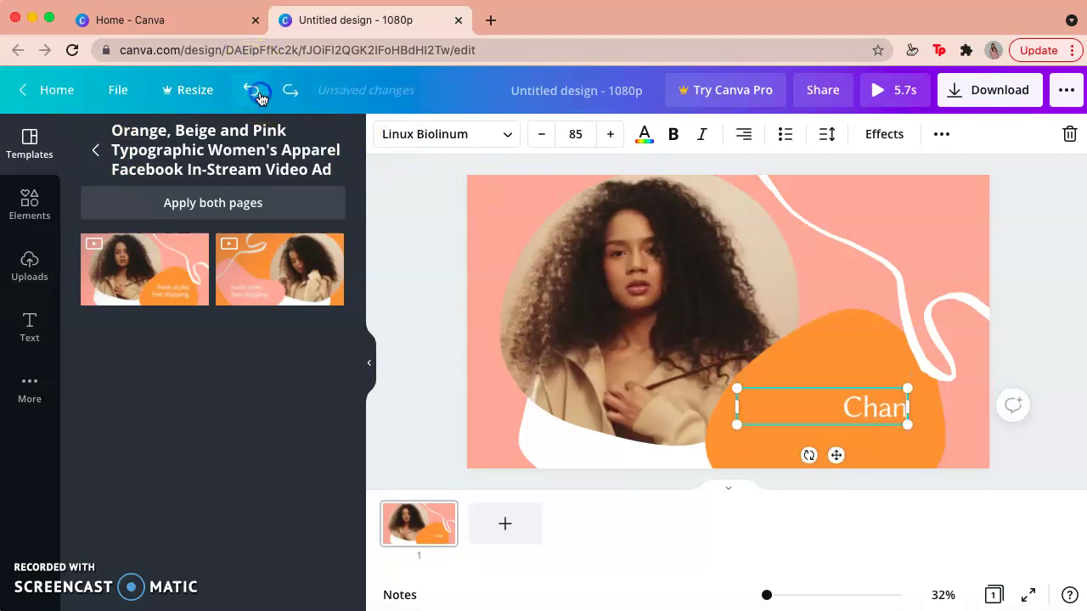
Step: Undo the caption edit and the apparel template, then return to the full templates list
{"action": "left_click", "coordinate": [254, 92]}
{"action": "left_click", "coordinate": [253, 92]}
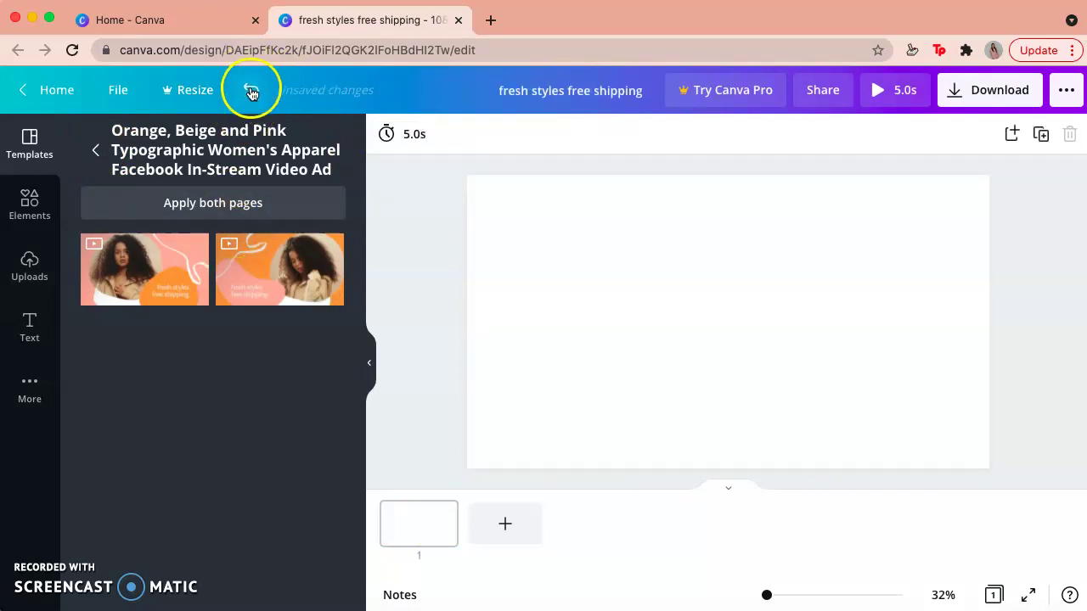
{"action": "left_click", "coordinate": [96, 150]}
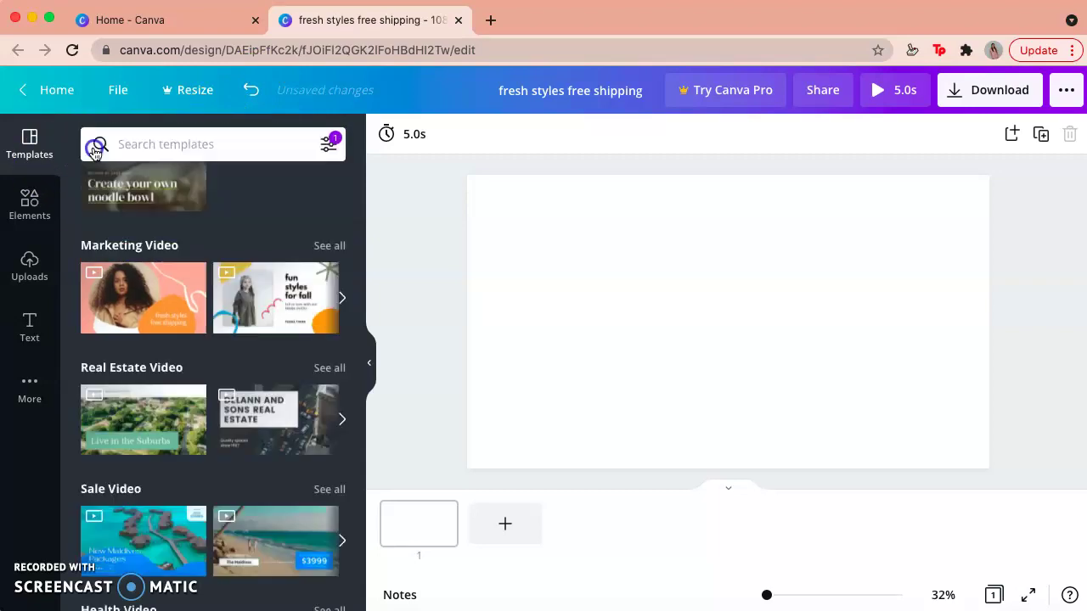
Step: Browse the Elements library's stock video clips, then bring up the text options for headings
{"action": "left_click", "coordinate": [34, 204]}
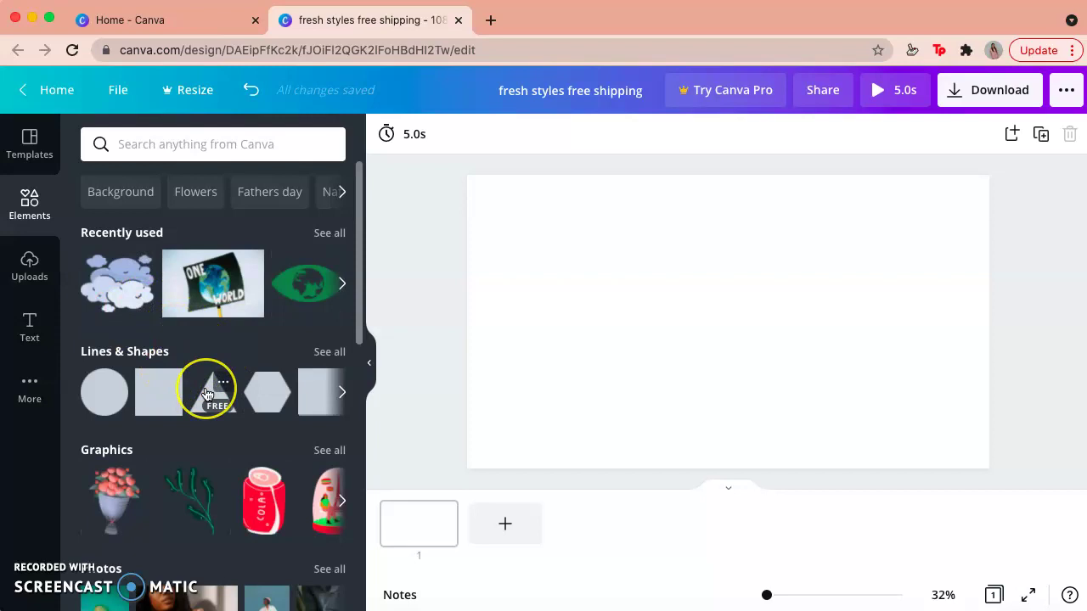
{"action": "scroll", "coordinate": [206, 389], "scroll_direction": "down", "scroll_amount": 5}
{"action": "scroll", "coordinate": [205, 393], "scroll_direction": "down", "scroll_amount": 5}
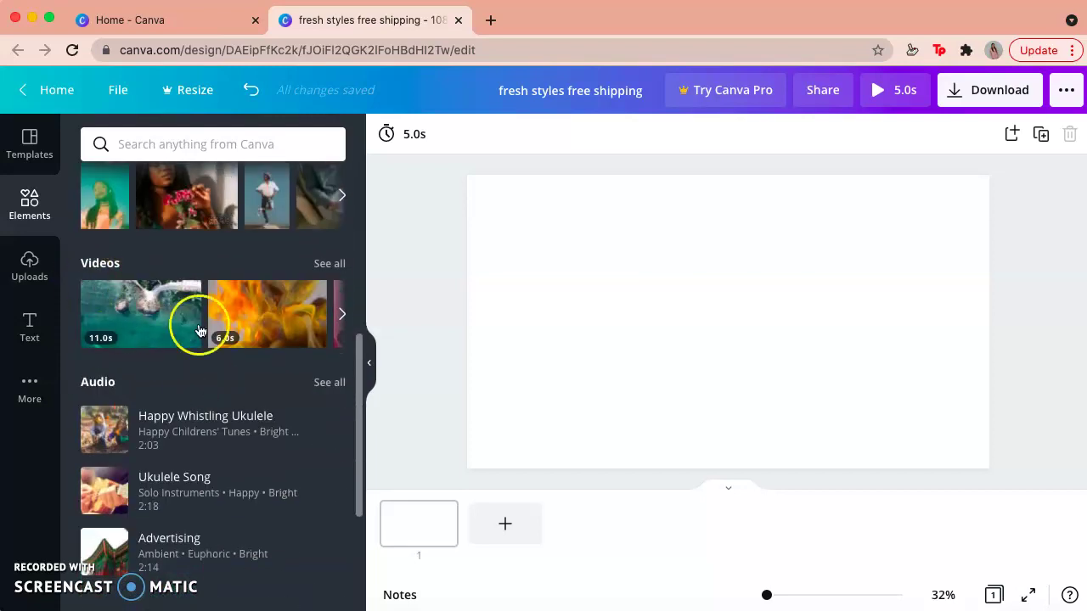
{"action": "left_click", "coordinate": [343, 314]}
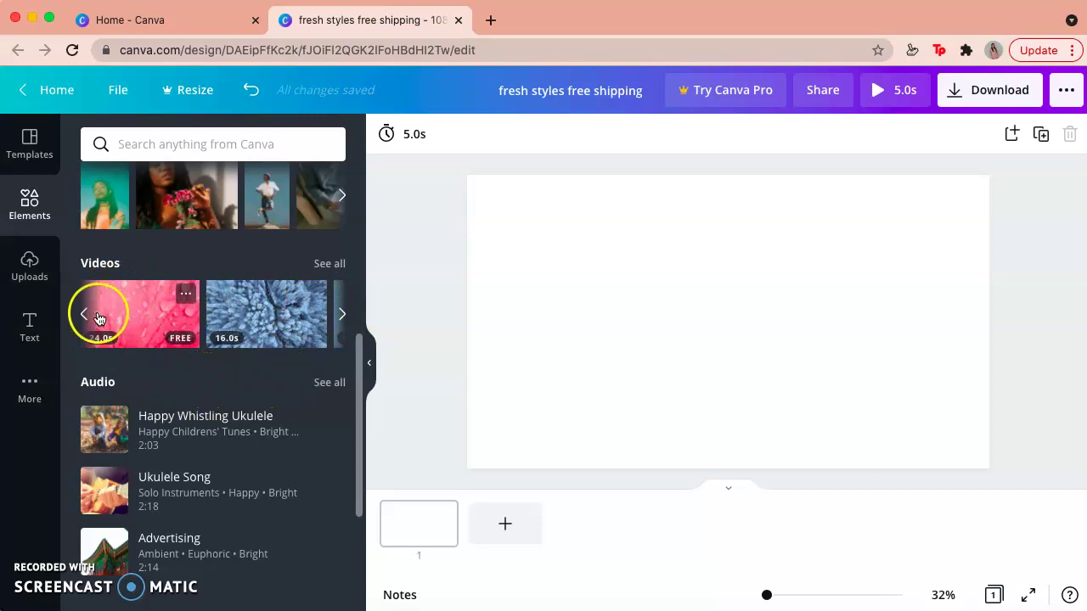
{"action": "scroll", "coordinate": [141, 315], "scroll_direction": "down", "scroll_amount": 5}
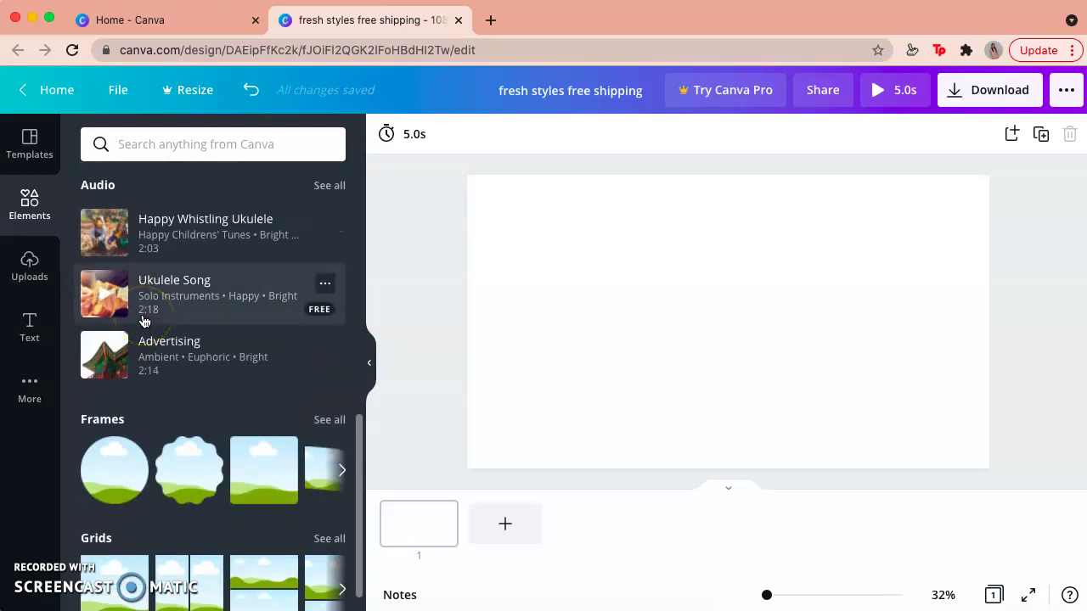
{"action": "scroll", "coordinate": [142, 321], "scroll_direction": "up", "scroll_amount": 10}
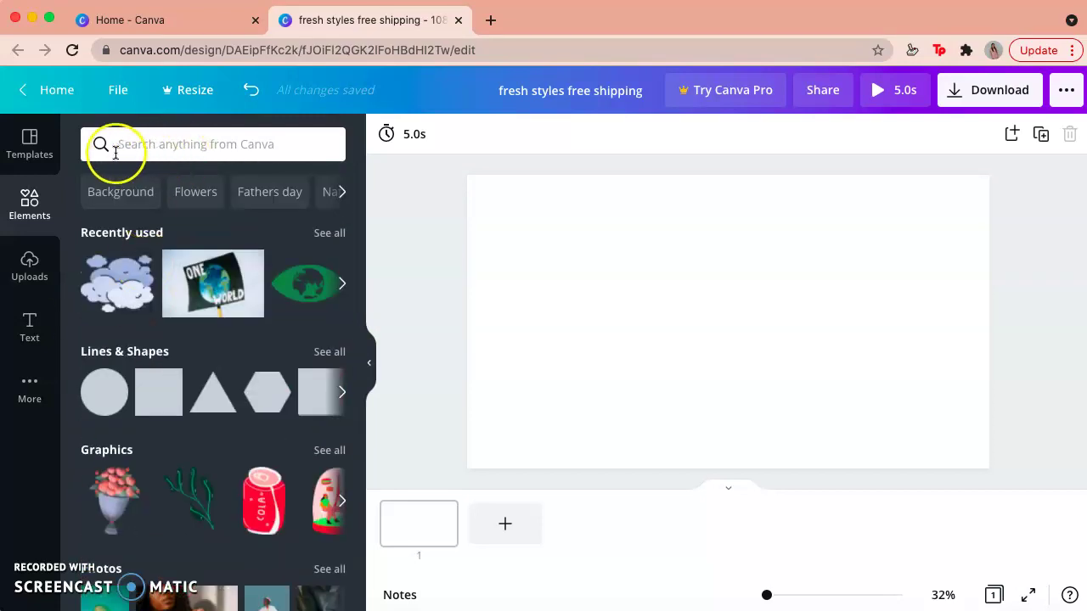
{"action": "left_click", "coordinate": [29, 322]}
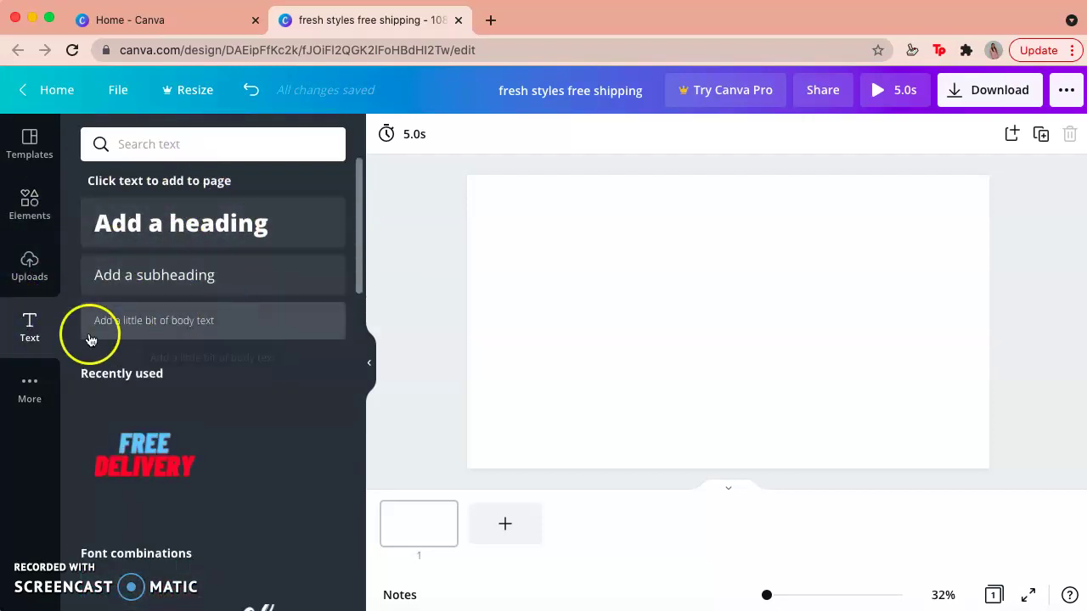
Step: Add three blank pages for four in total, and set the fourth page's timing to 22.0s
{"action": "left_click", "coordinate": [505, 528]}
{"action": "left_click", "coordinate": [593, 524]}
{"action": "left_click", "coordinate": [672, 531]}
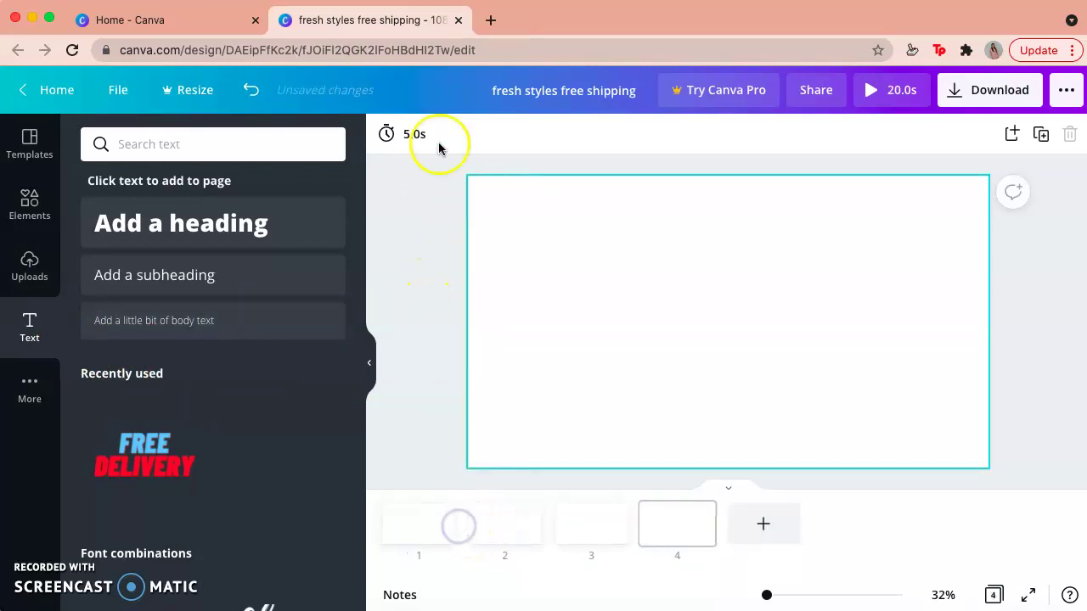
{"action": "left_click", "coordinate": [396, 144]}
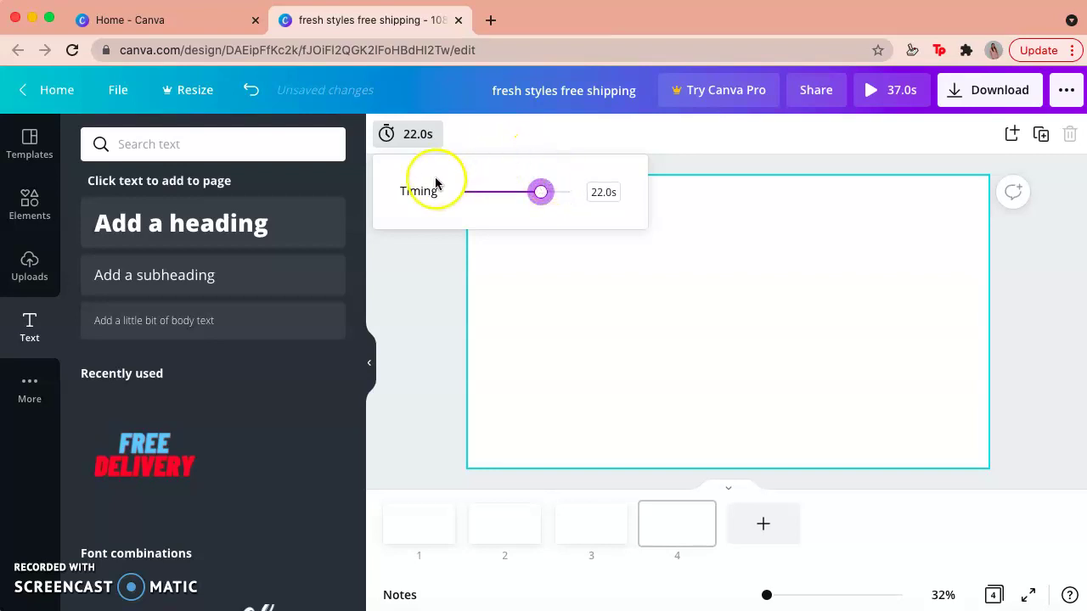
Step: Close the Timing popup and hide the side panel to widen the four-page canvas
{"action": "left_click", "coordinate": [416, 270]}
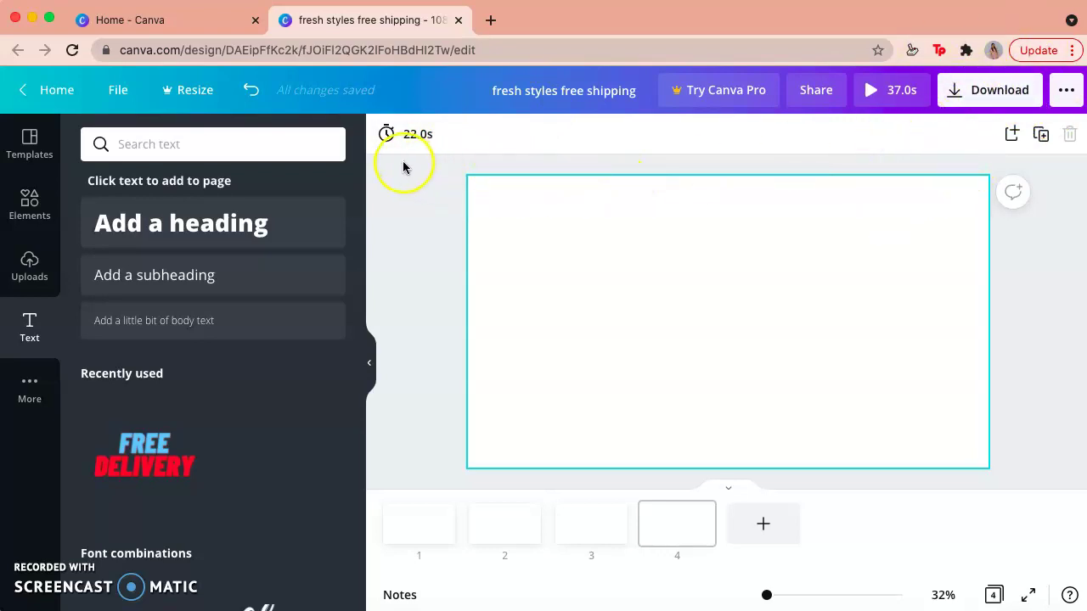
{"action": "left_click", "coordinate": [372, 363]}
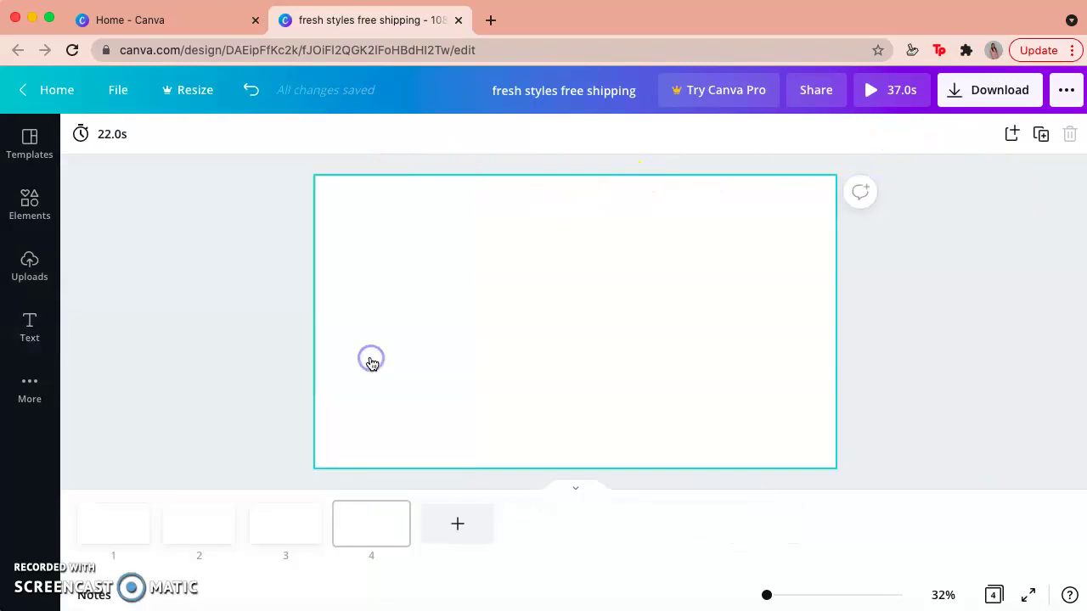
Step: Close the 'fresh styles free shipping - 1080p' design tab to return to the Canva home page
{"action": "left_click", "coordinate": [459, 19]}
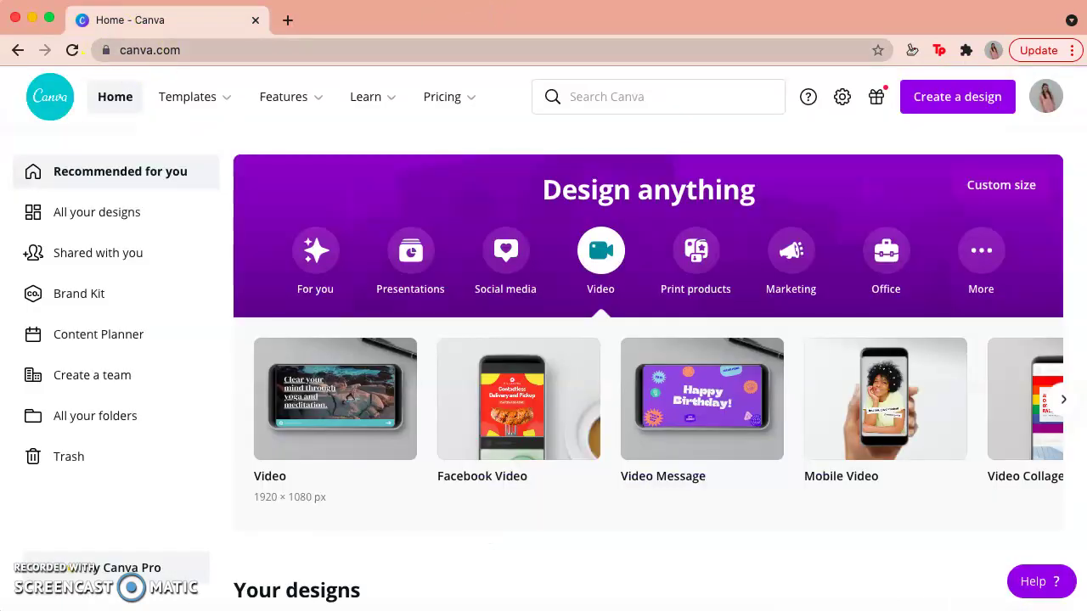